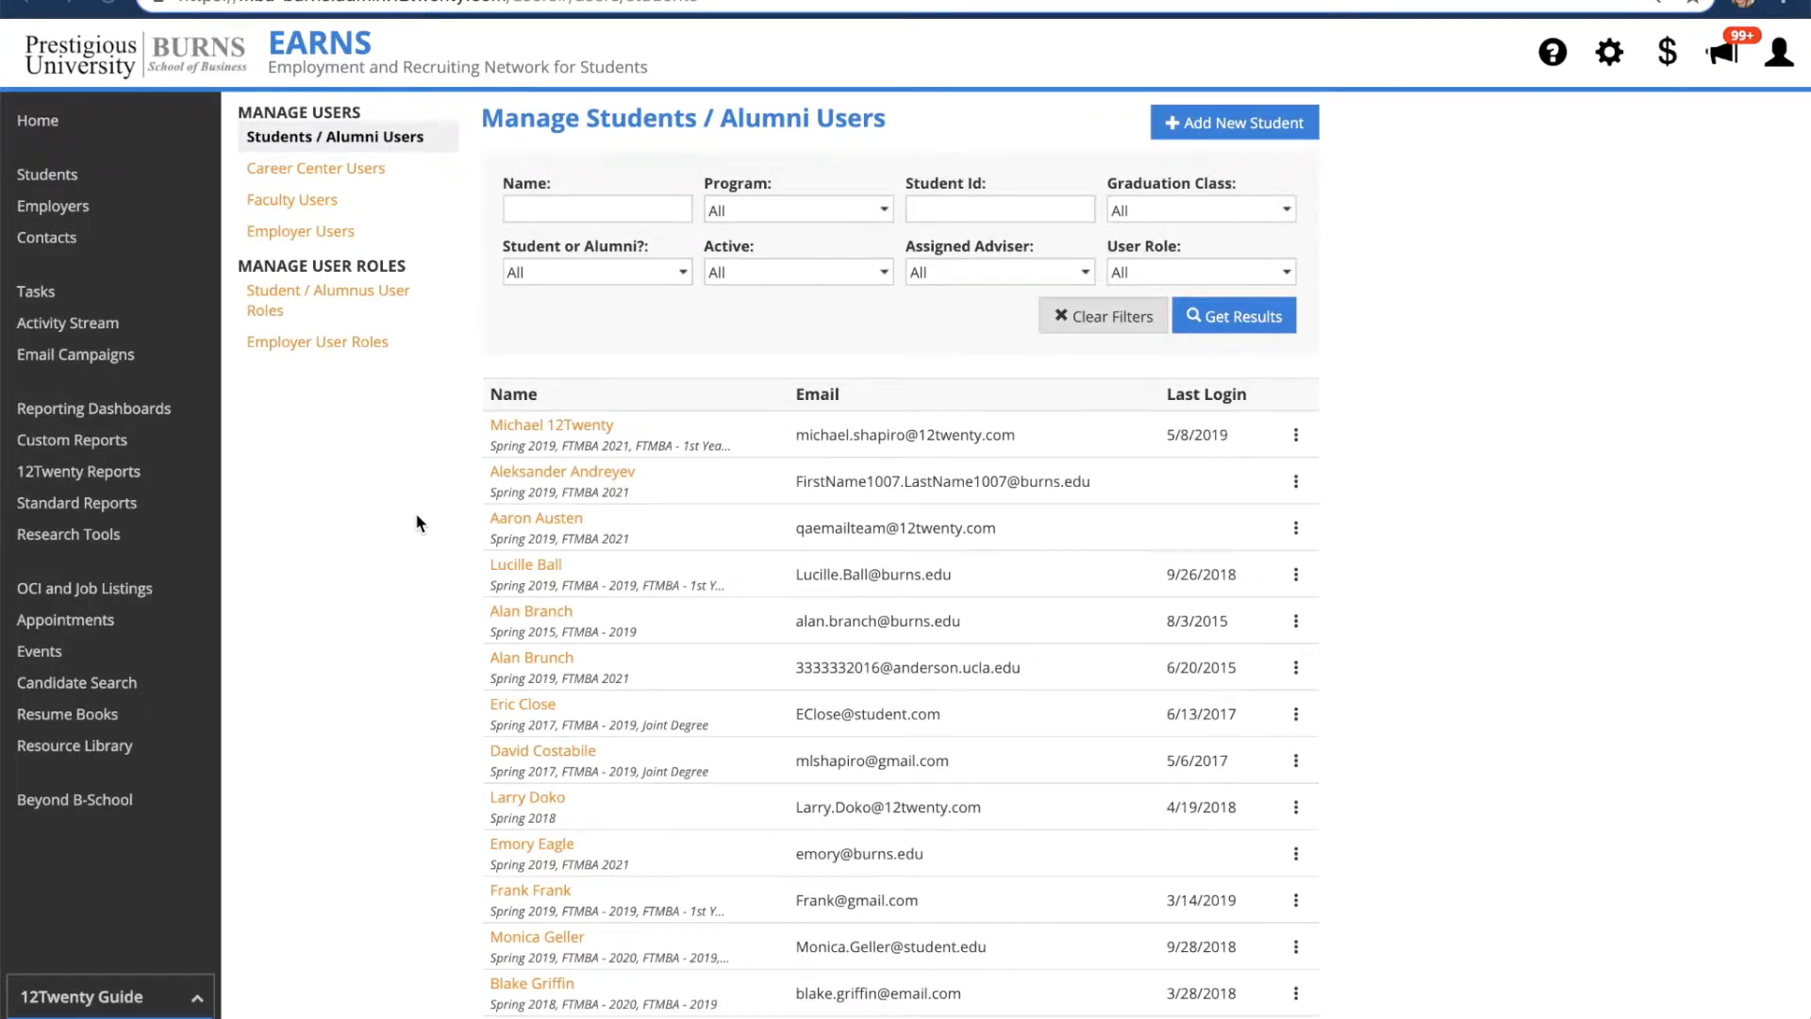
# - View the site management options and the form for adding a new student, and leave the form without saving
pyautogui.click(1610, 66)
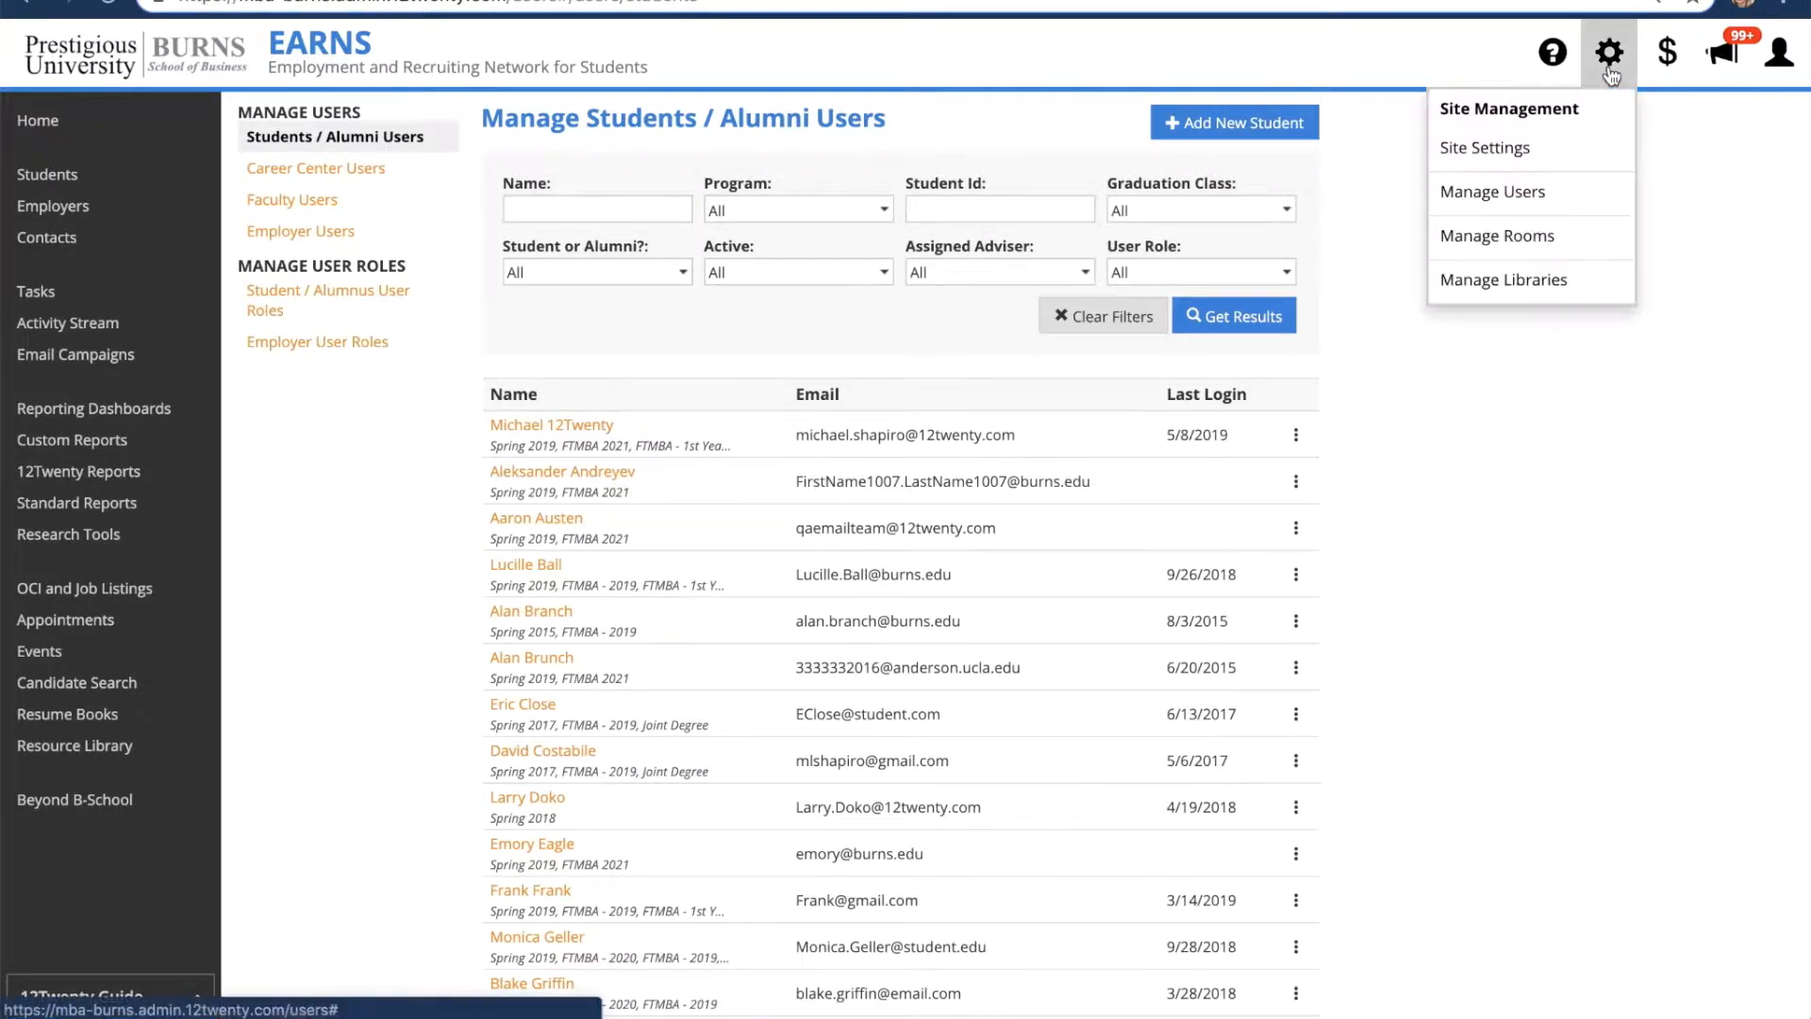
pyautogui.click(1707, 470)
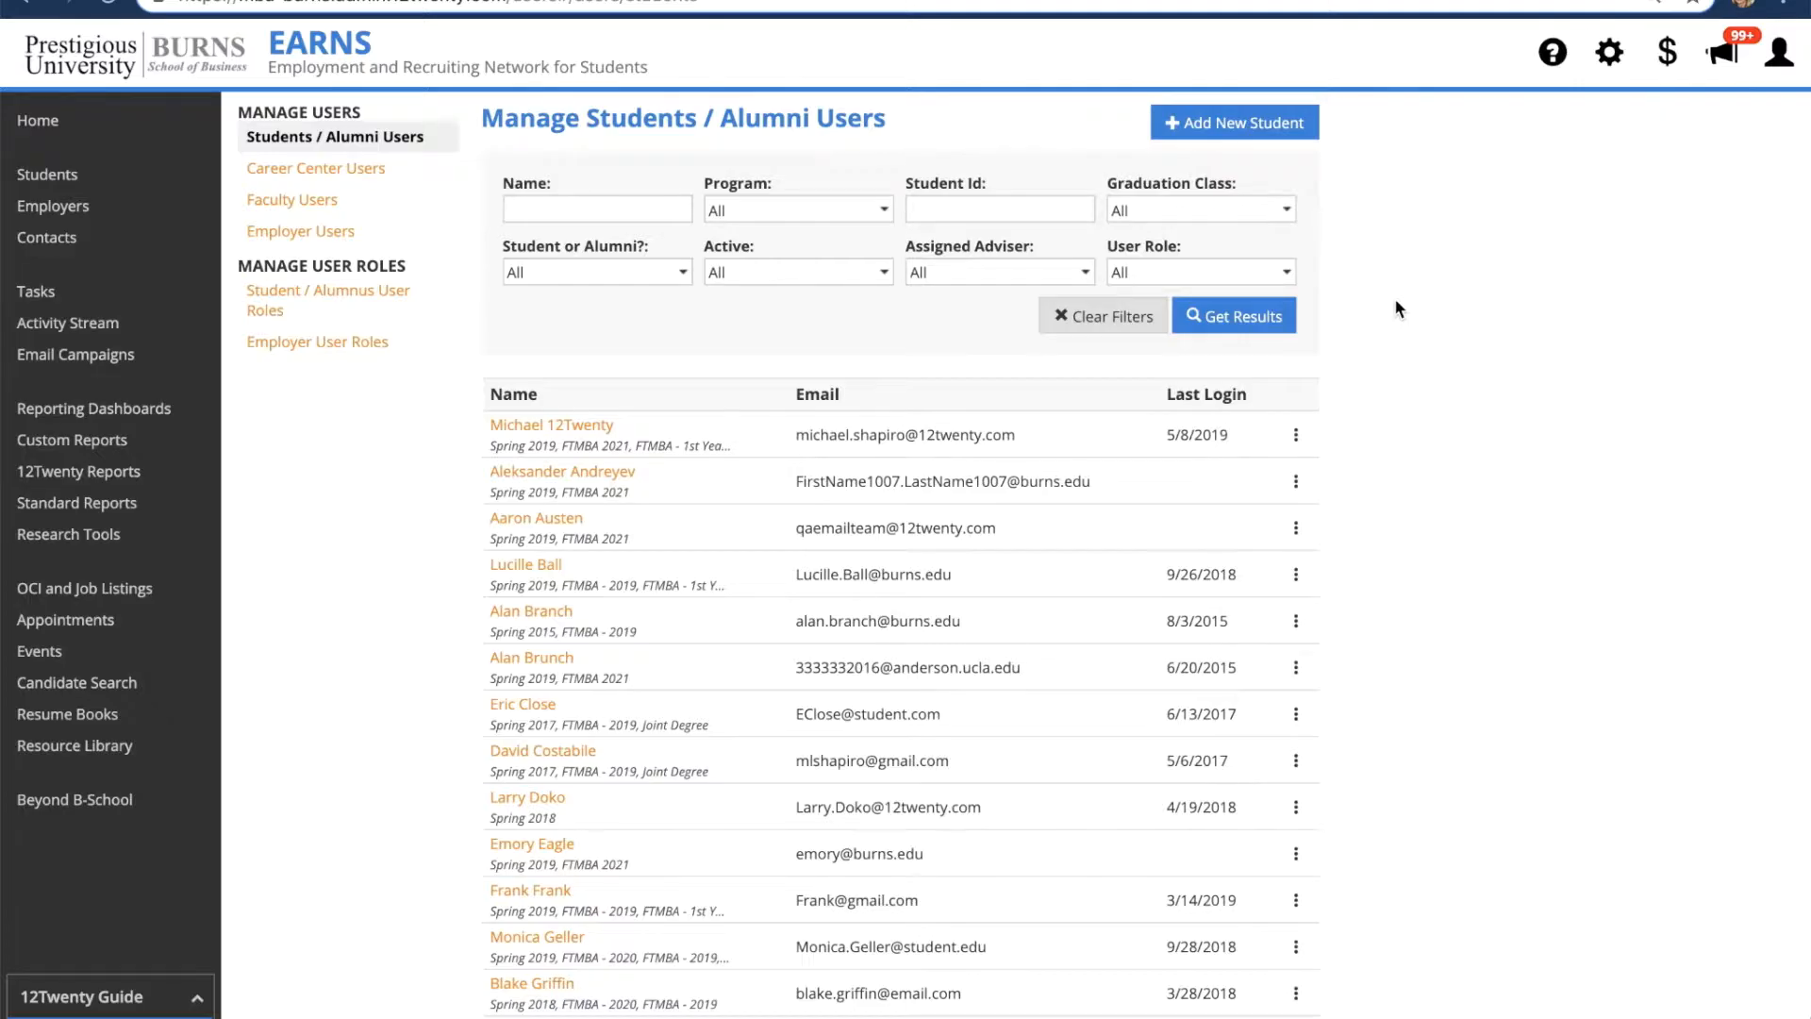
pyautogui.click(1275, 134)
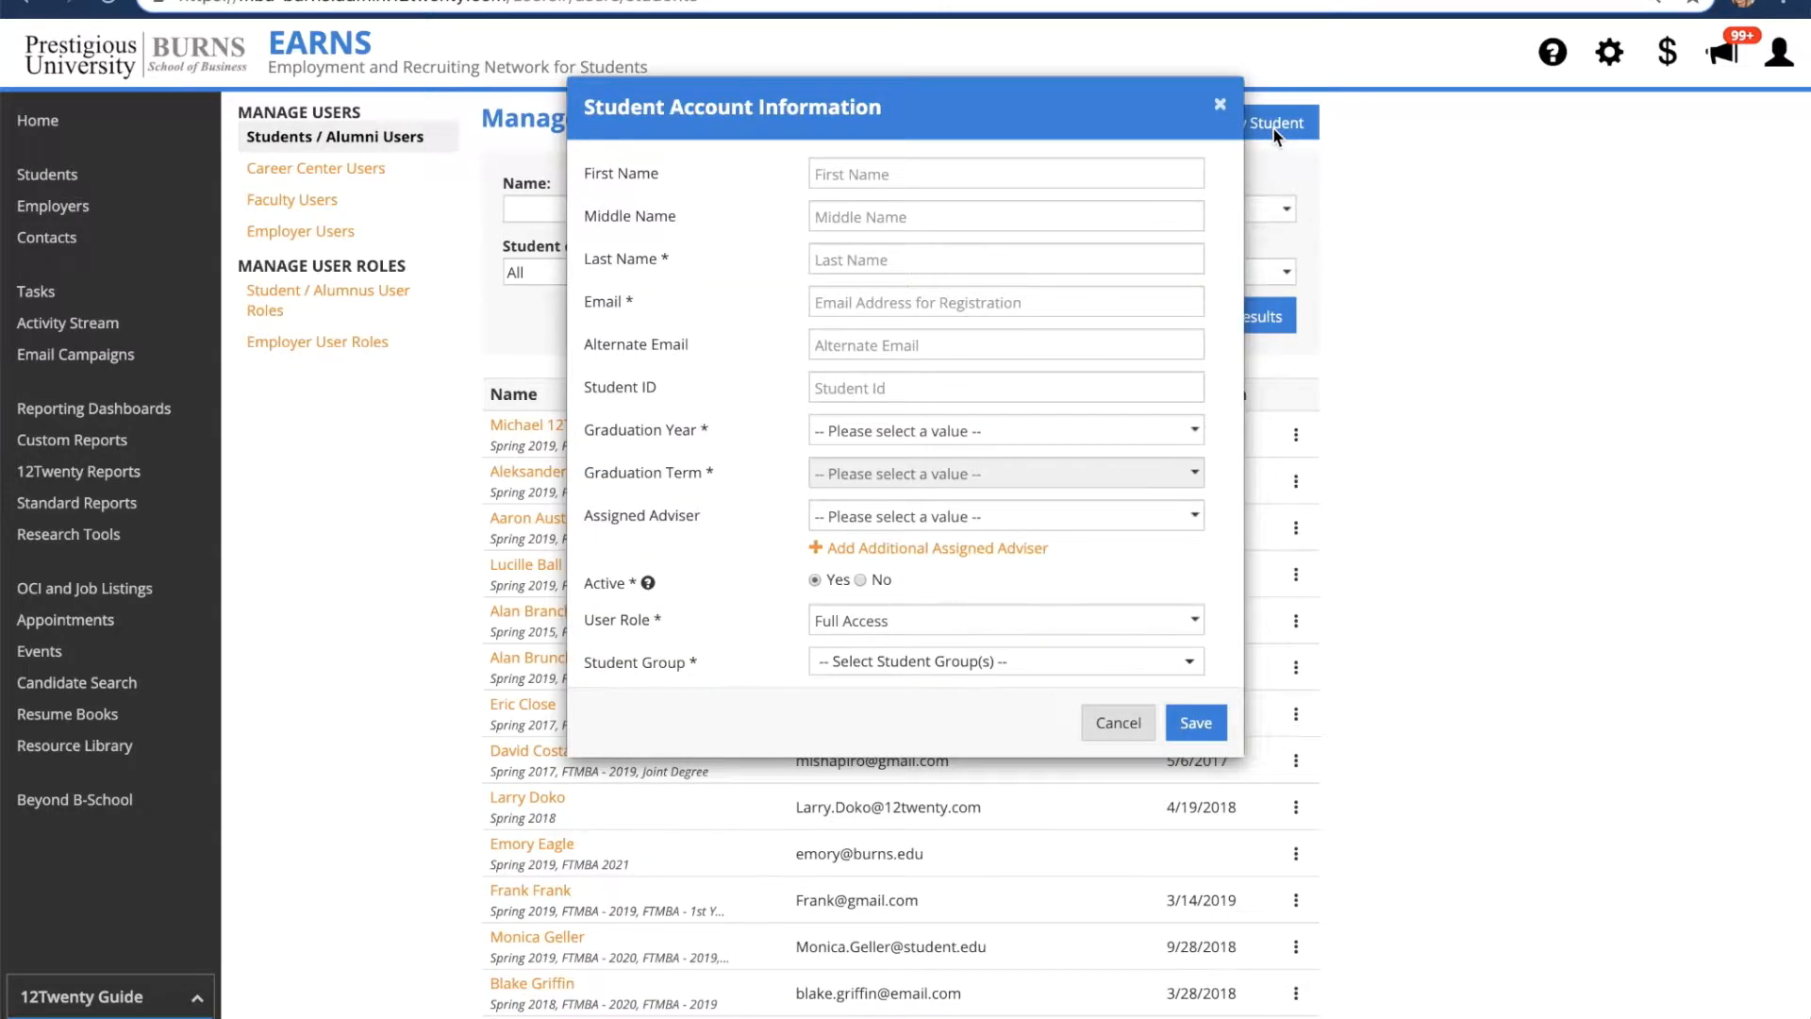
pyautogui.click(1144, 711)
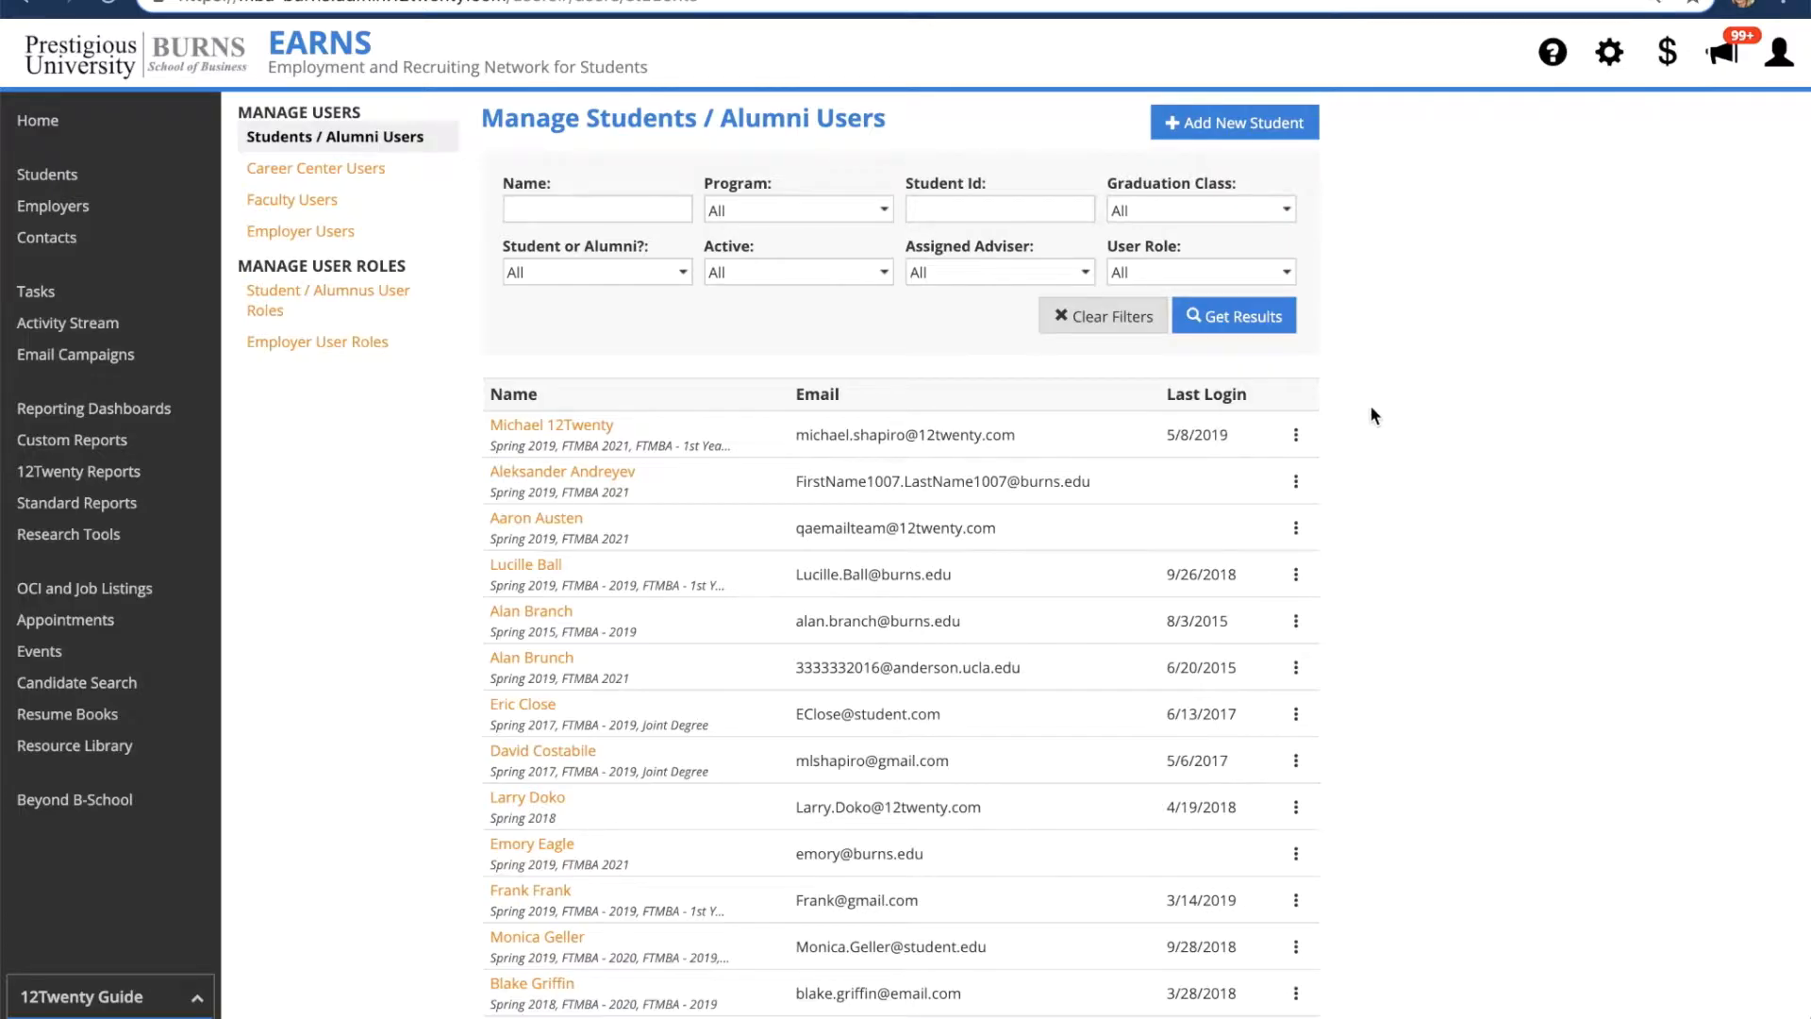
# - Open the login-as-user confirmation for the first listed student and cancel it
pyautogui.click(1297, 438)
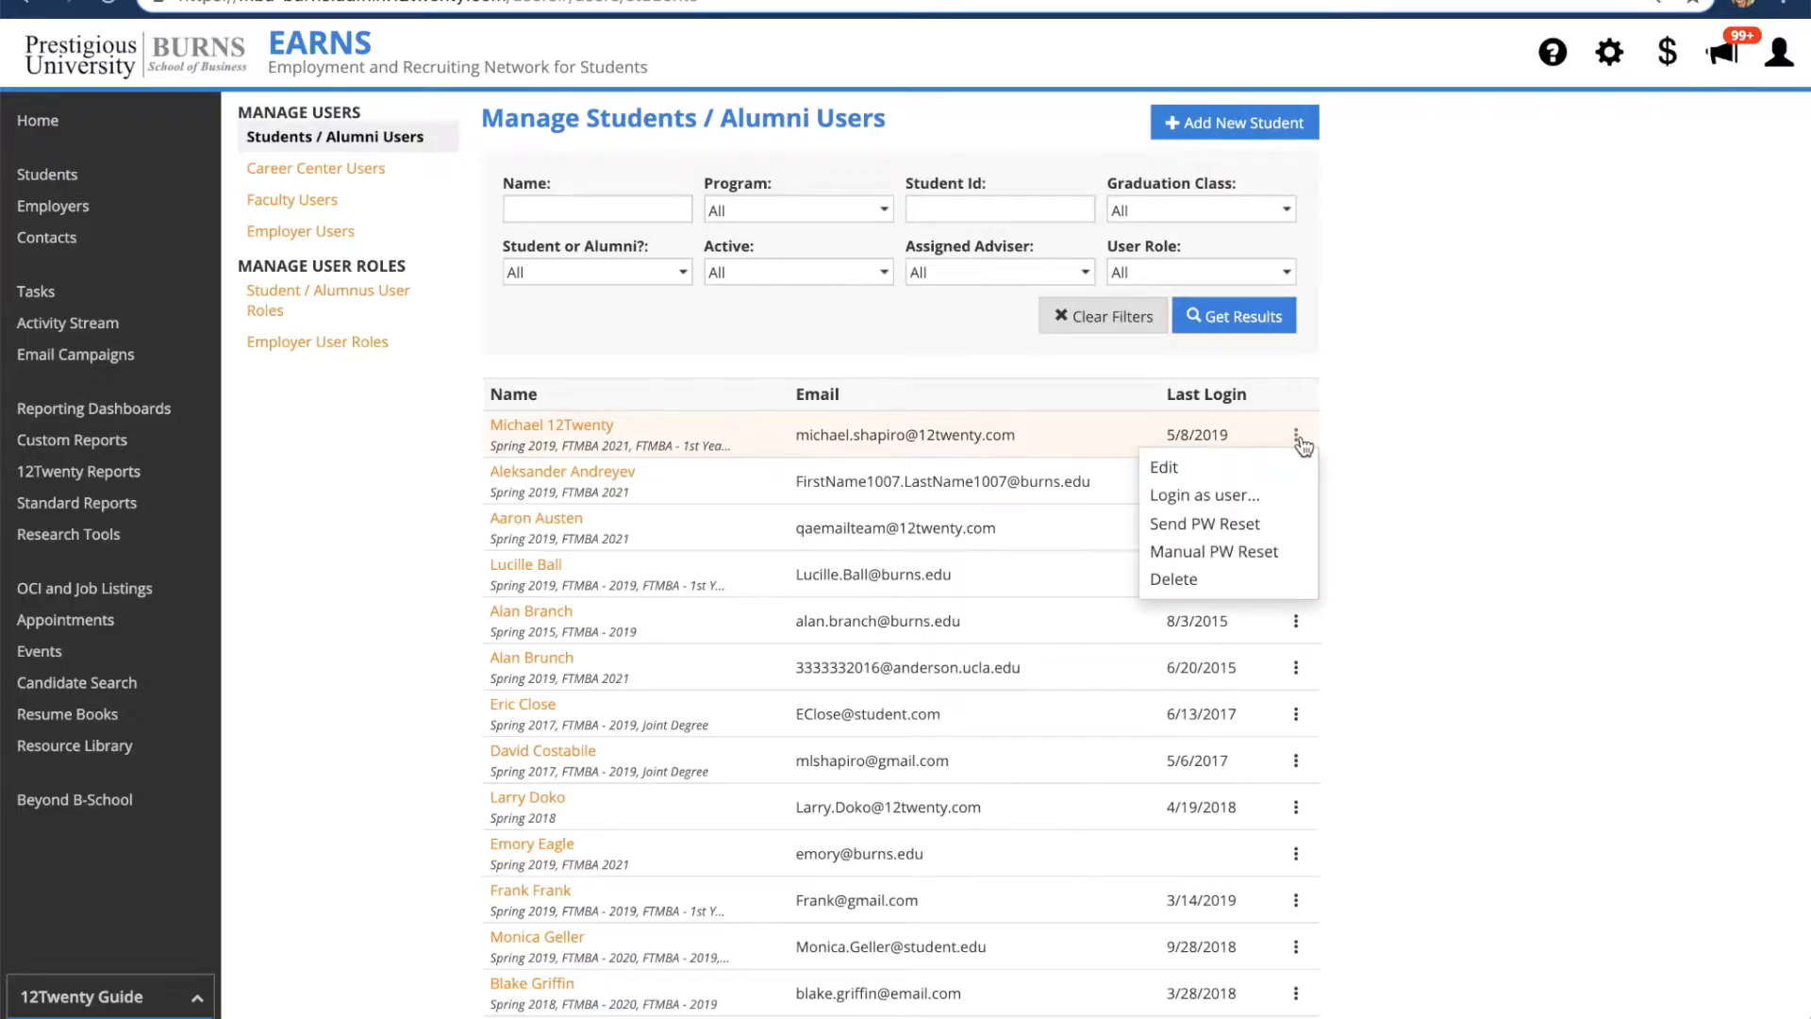
pyautogui.click(1289, 496)
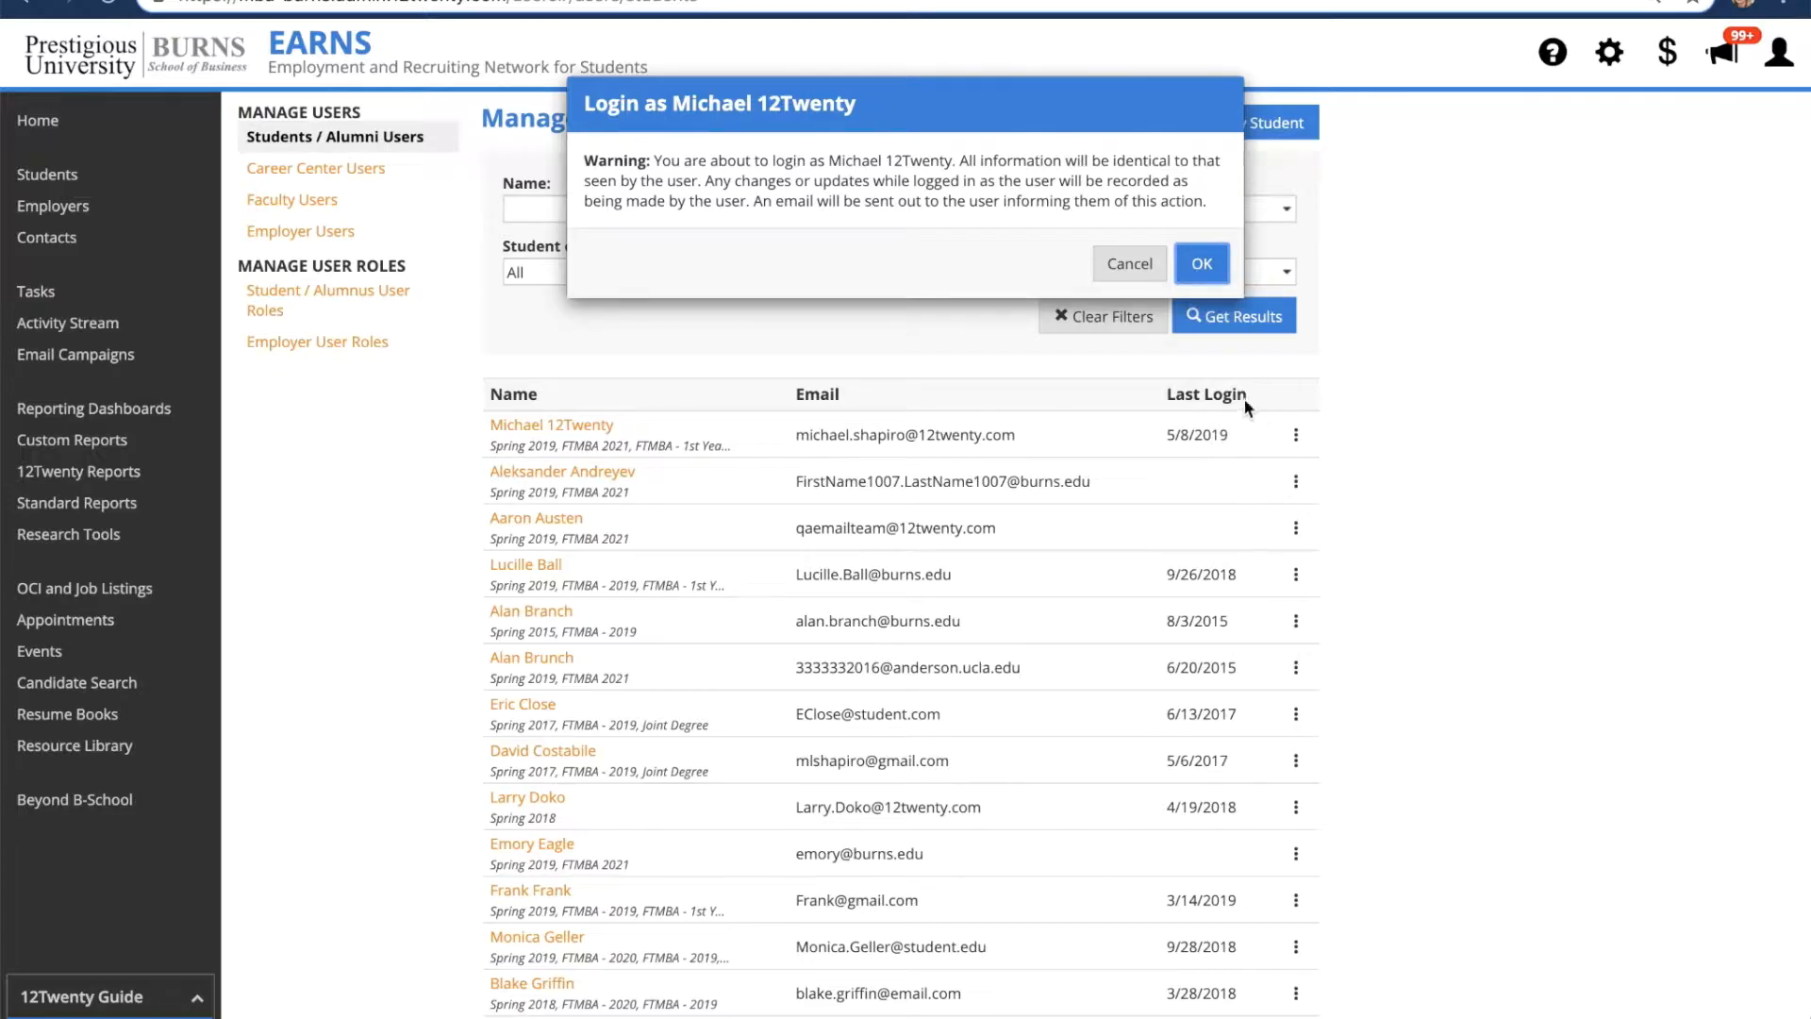
pyautogui.click(1130, 264)
# - Send a password reset email to the first student in the list
pyautogui.click(1298, 435)
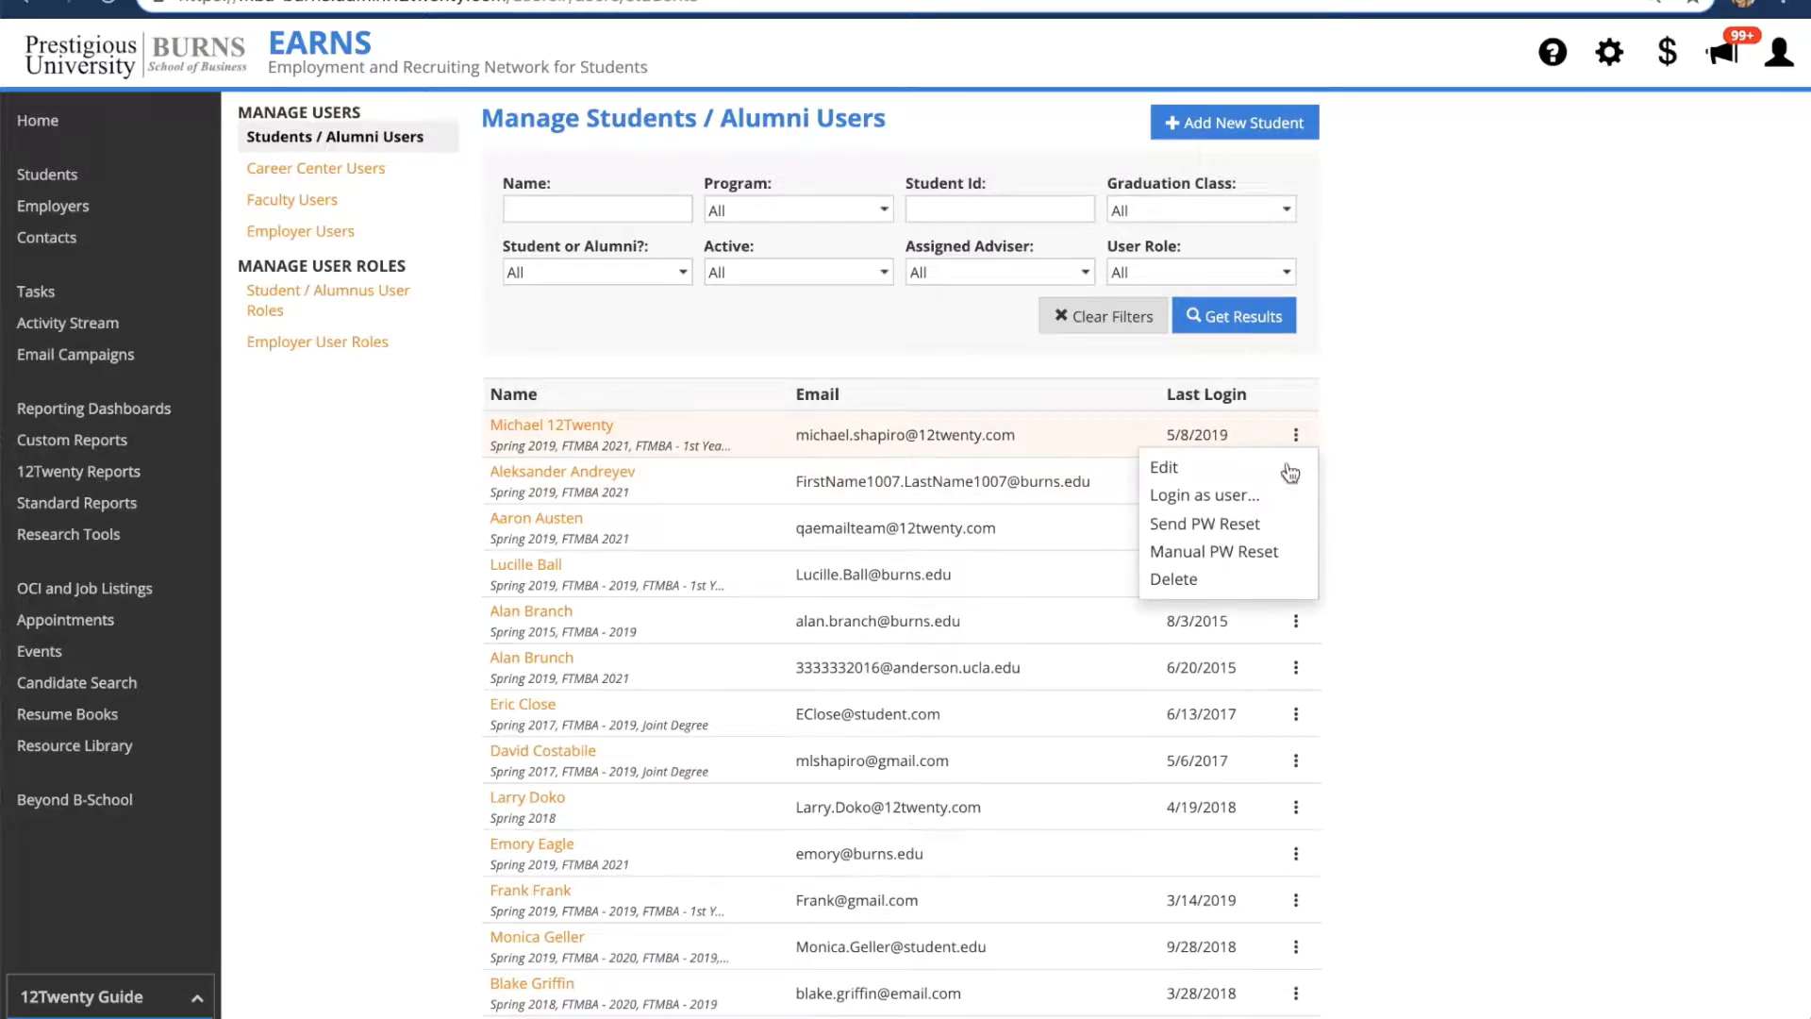
pyautogui.click(1272, 526)
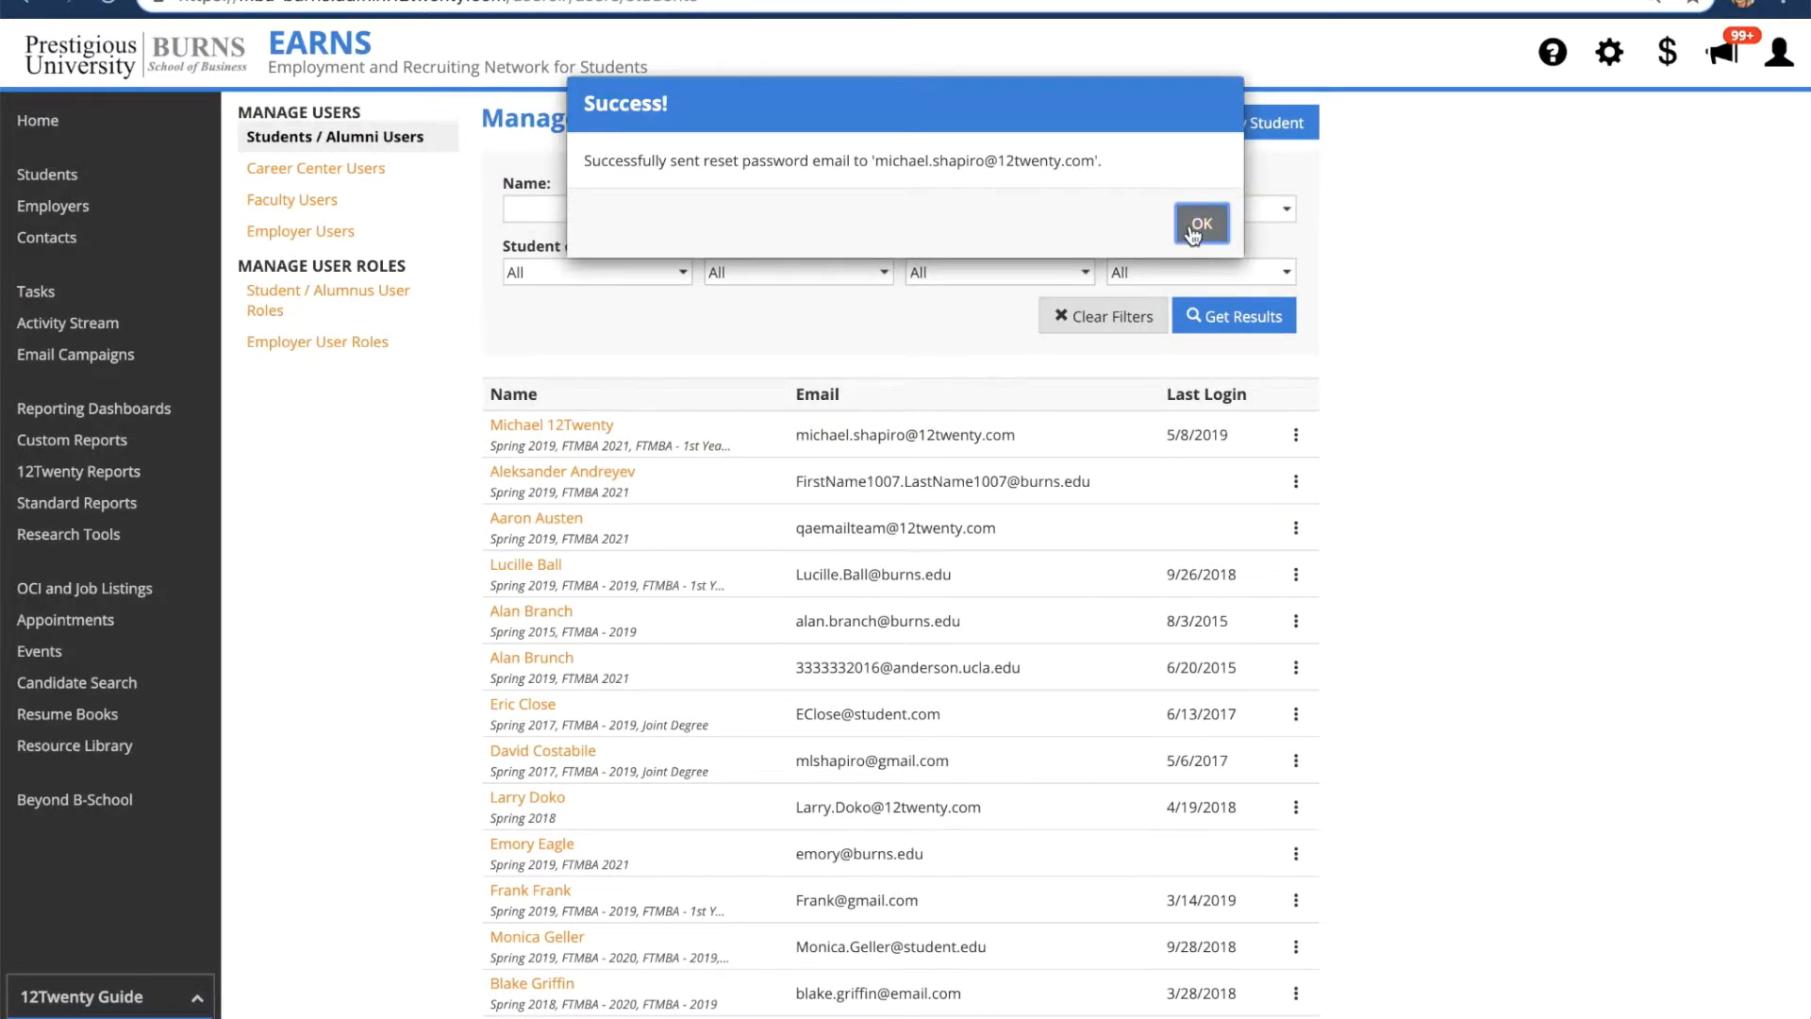
pyautogui.click(1194, 232)
# - View the manual password reset form and the other account actions for the first listed student without changing anything
pyautogui.click(1296, 435)
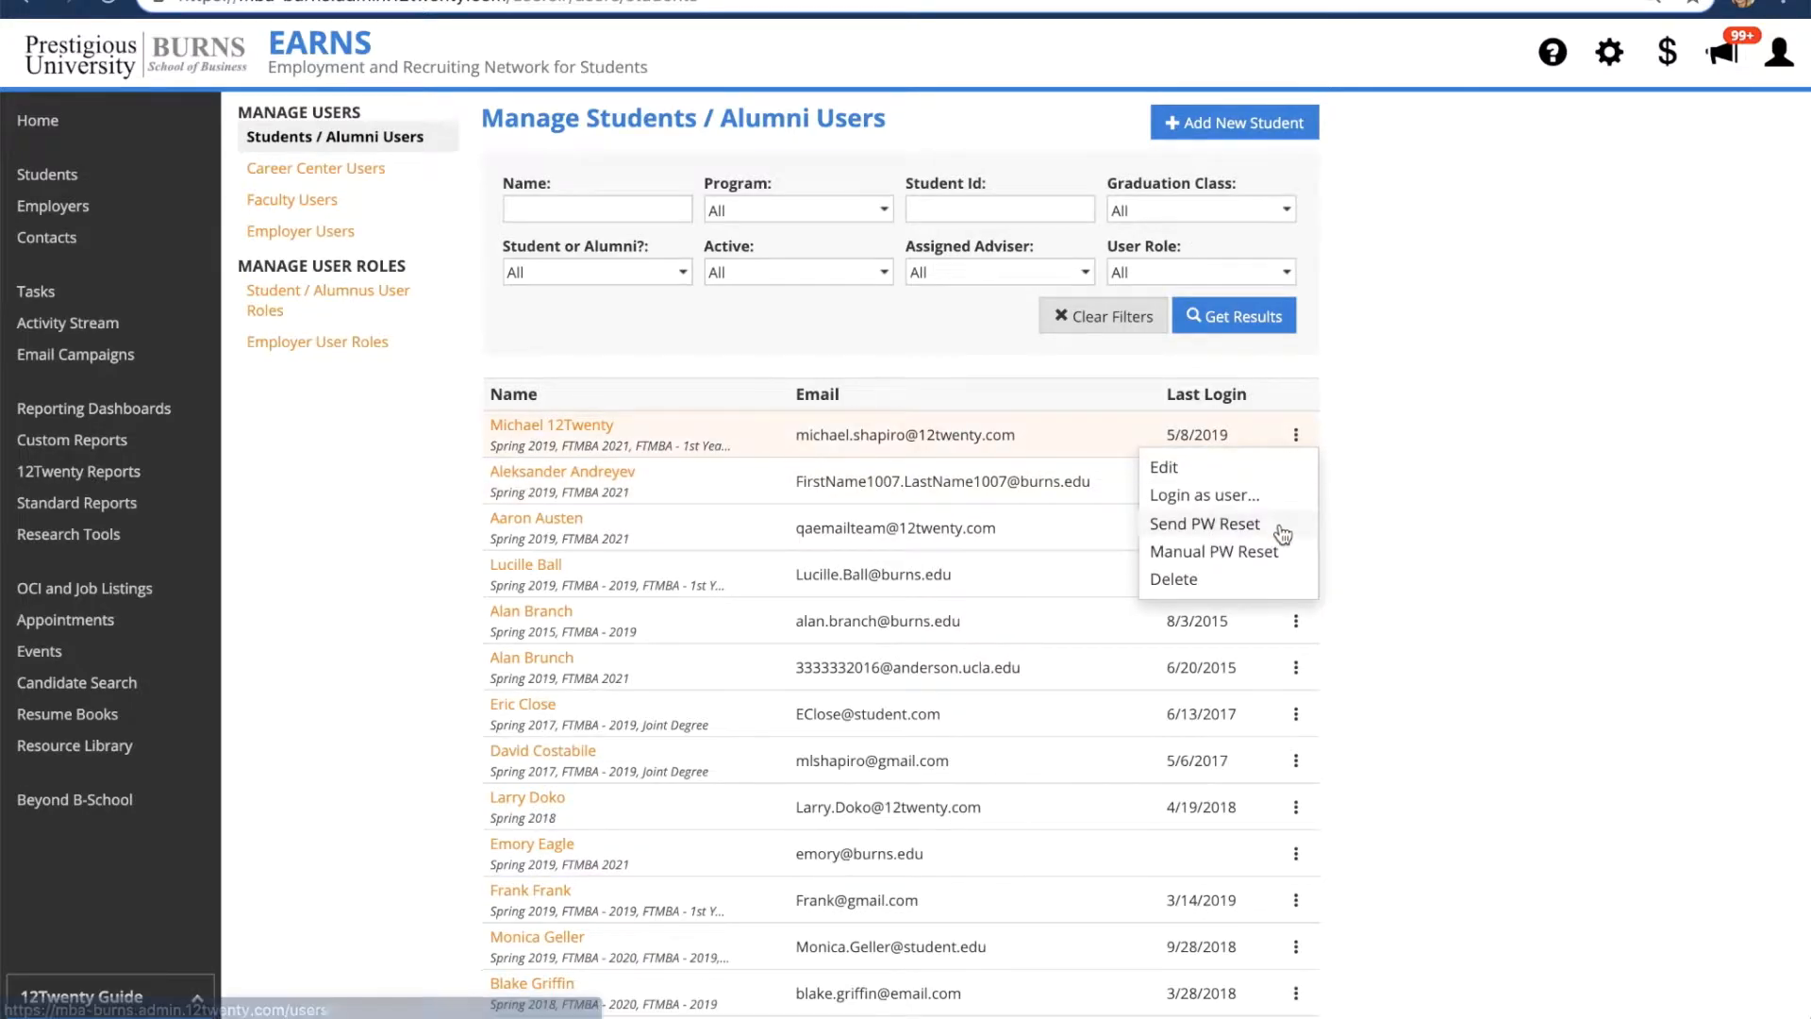
pyautogui.click(1281, 556)
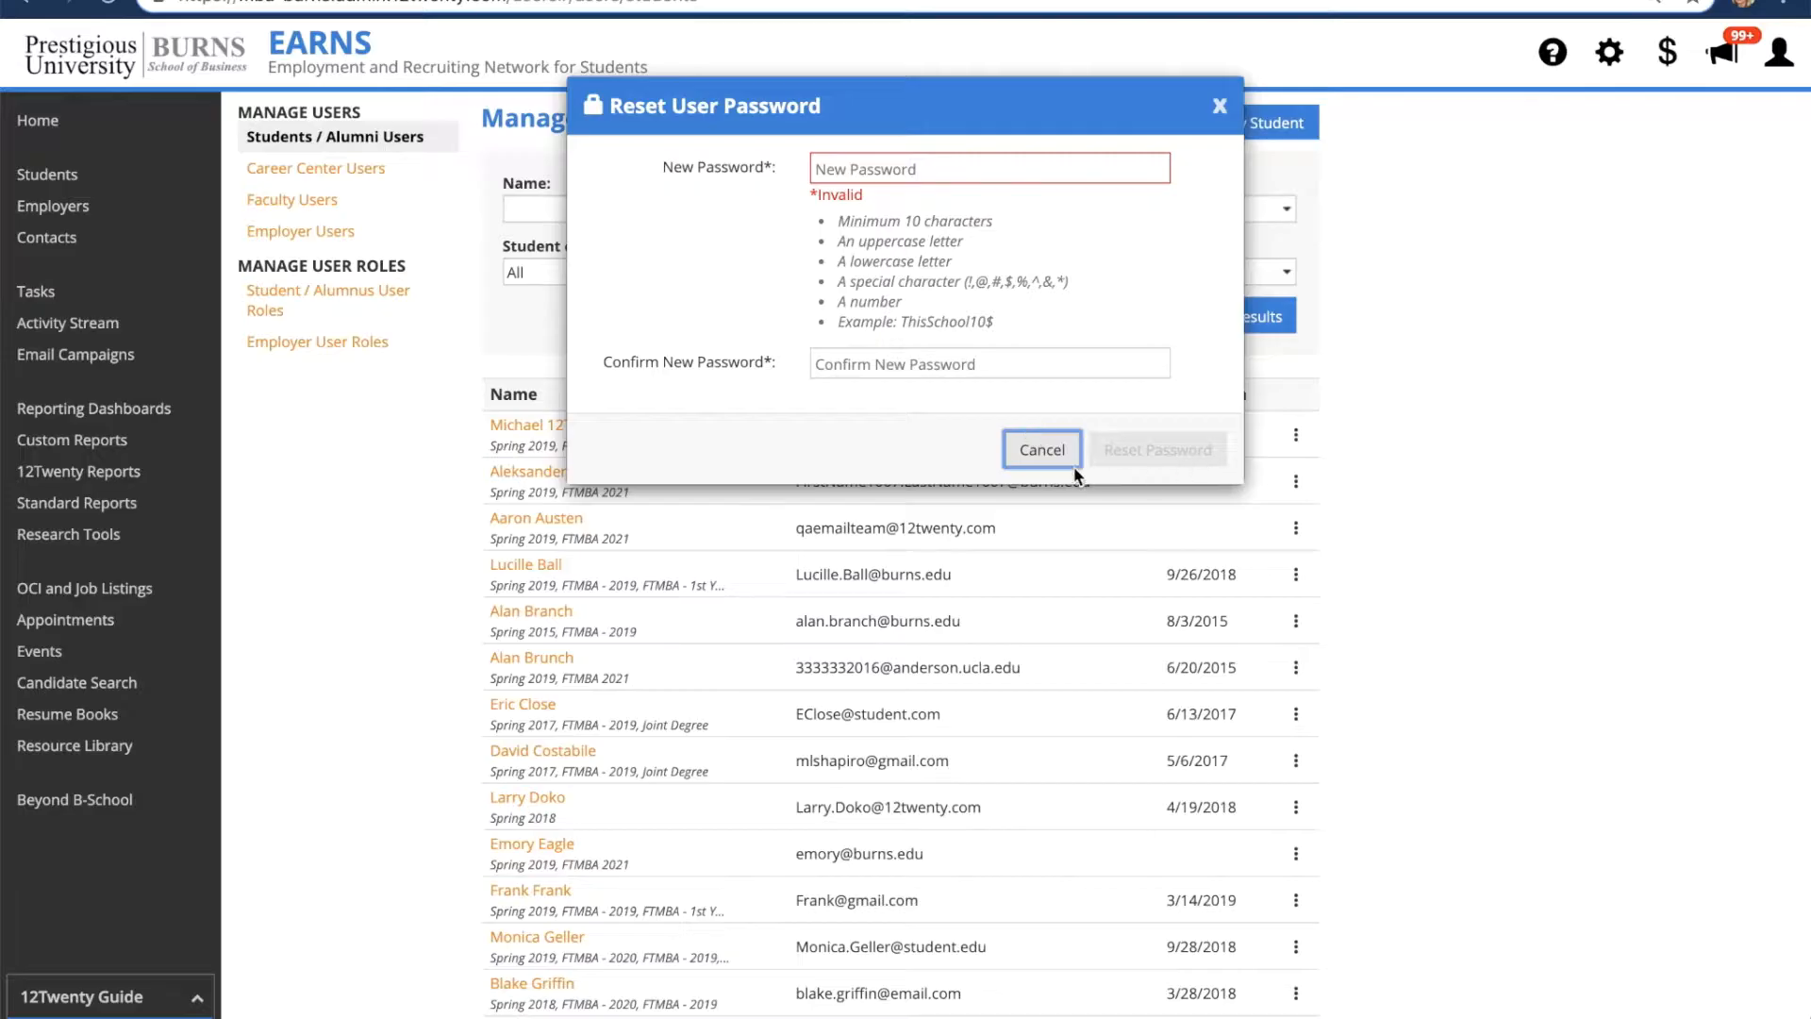
pyautogui.click(1028, 443)
pyautogui.click(1298, 439)
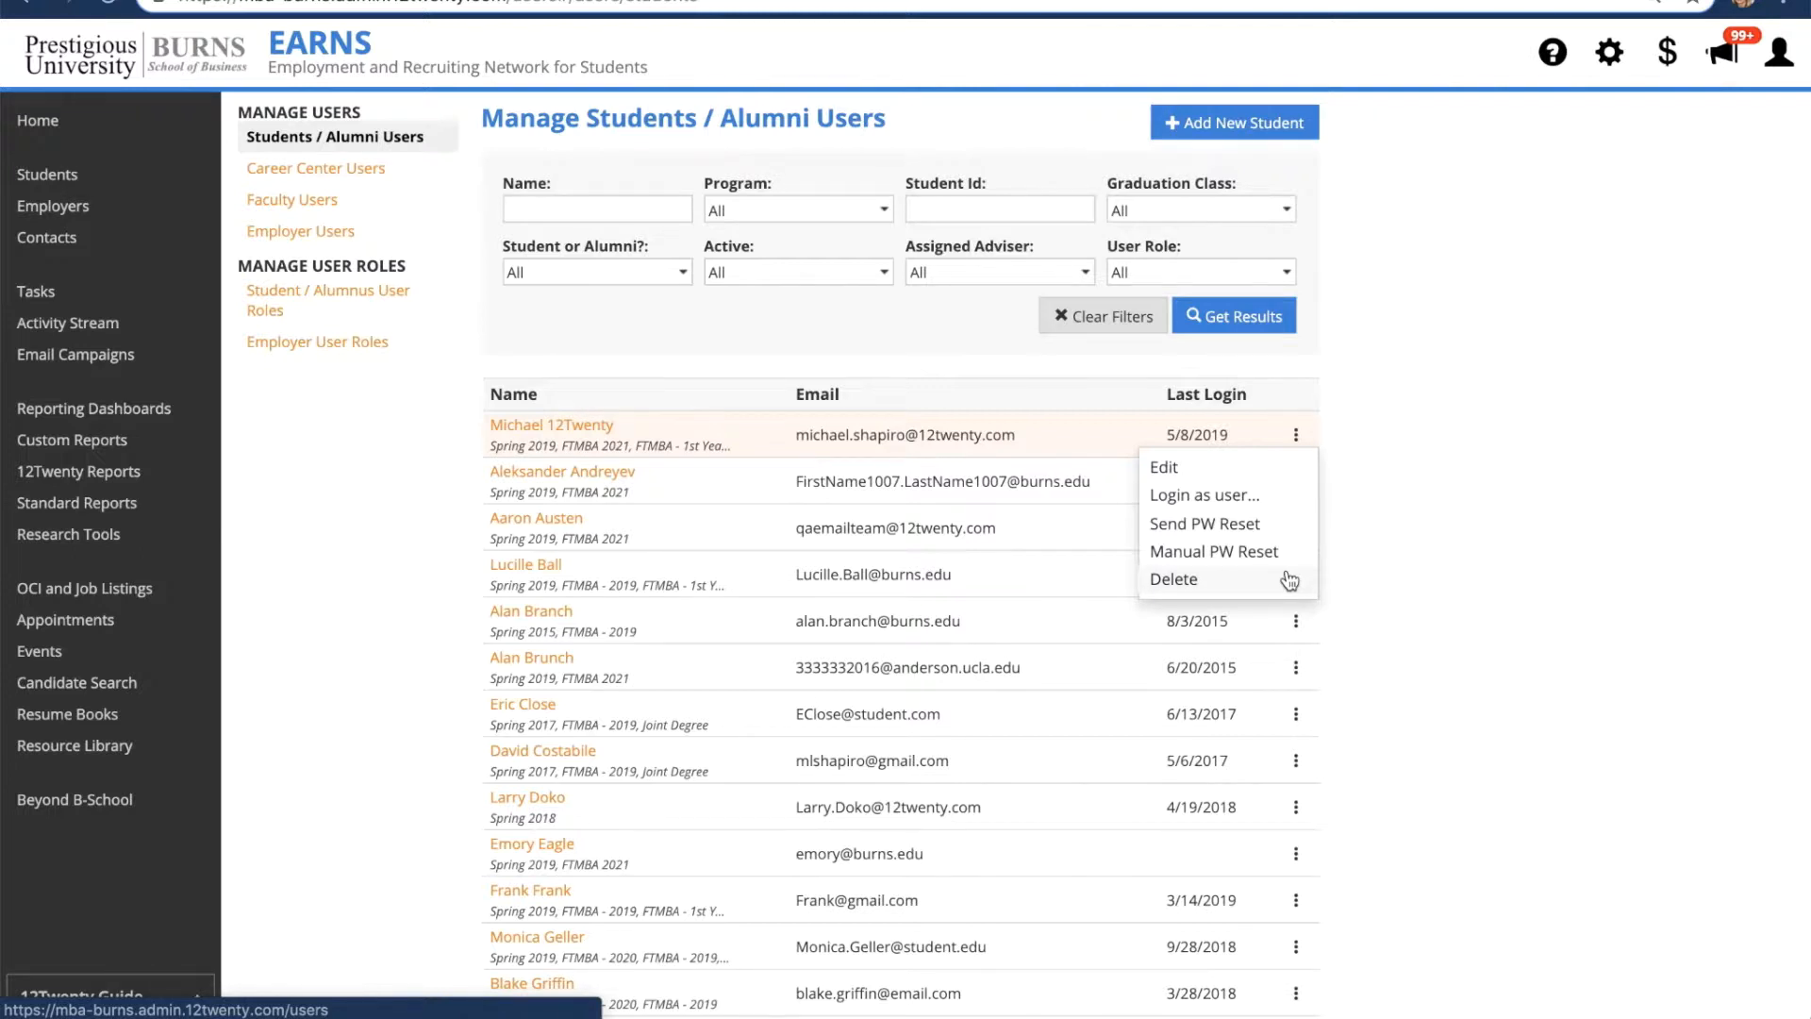
pyautogui.click(1437, 547)
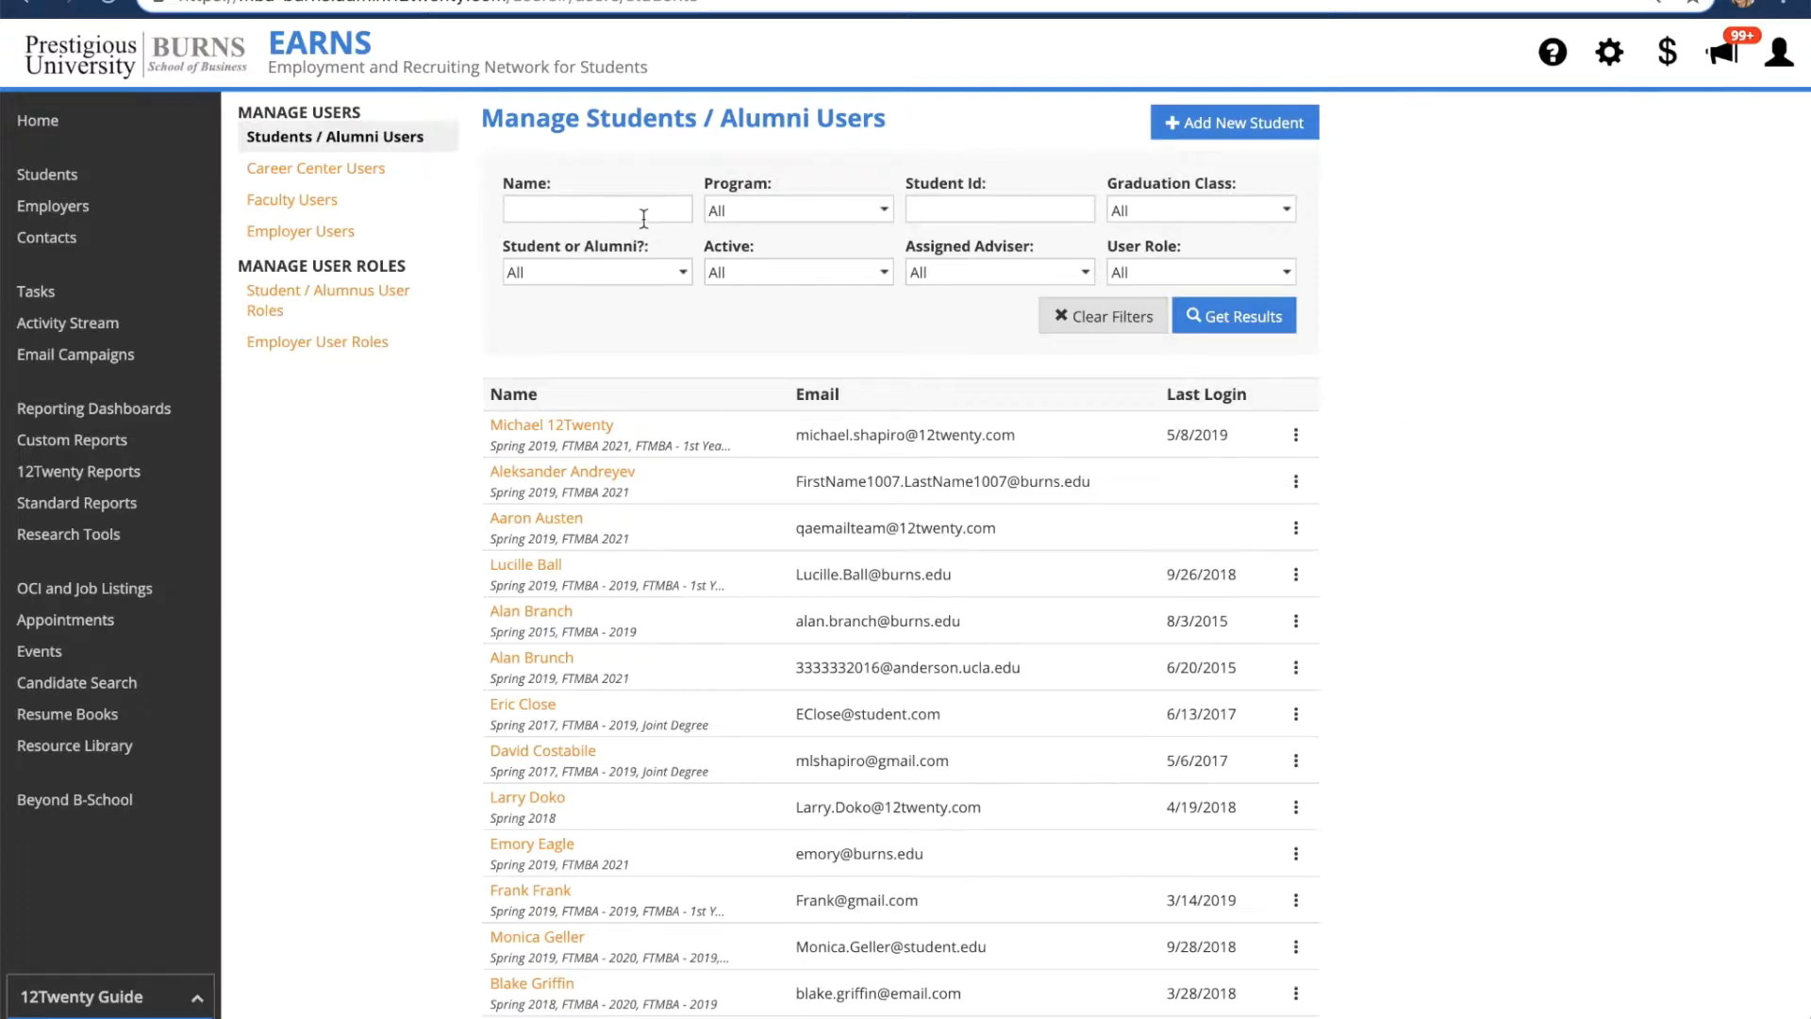
# - Review the Career Center Users list, including the form for adding a user and the first user's account actions
pyautogui.click(347, 168)
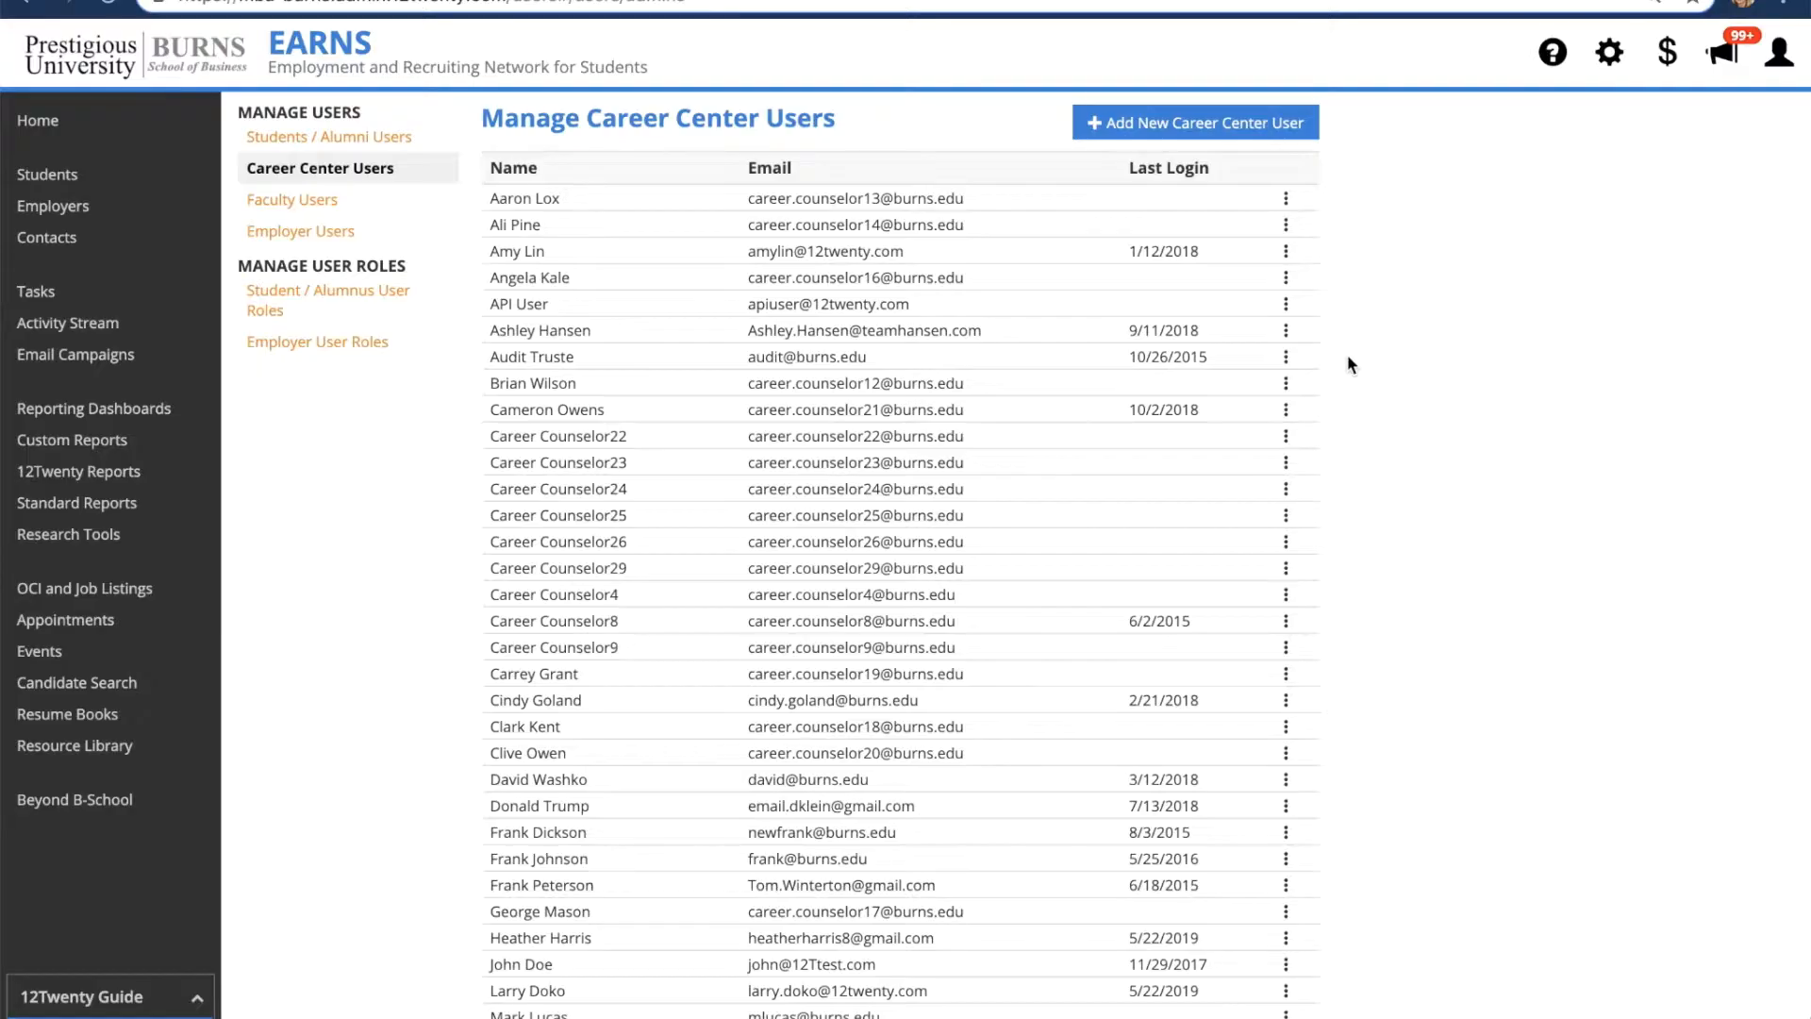
pyautogui.click(1300, 141)
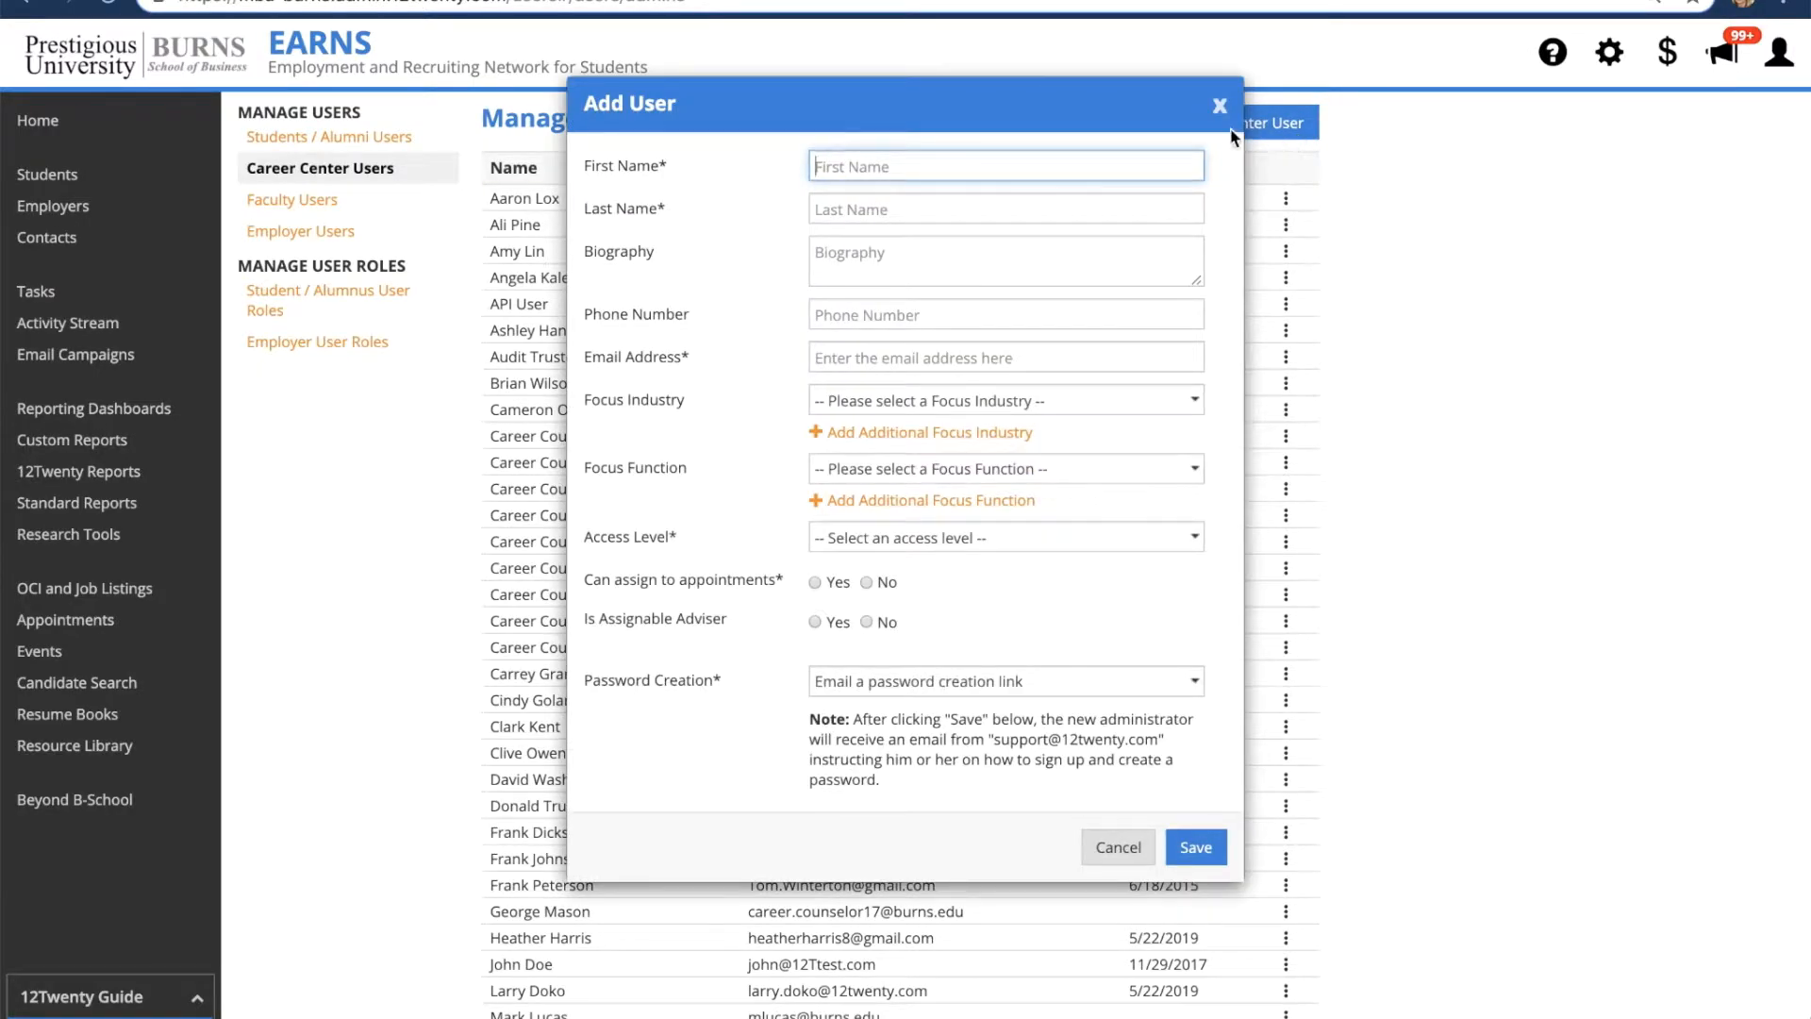
pyautogui.click(1219, 106)
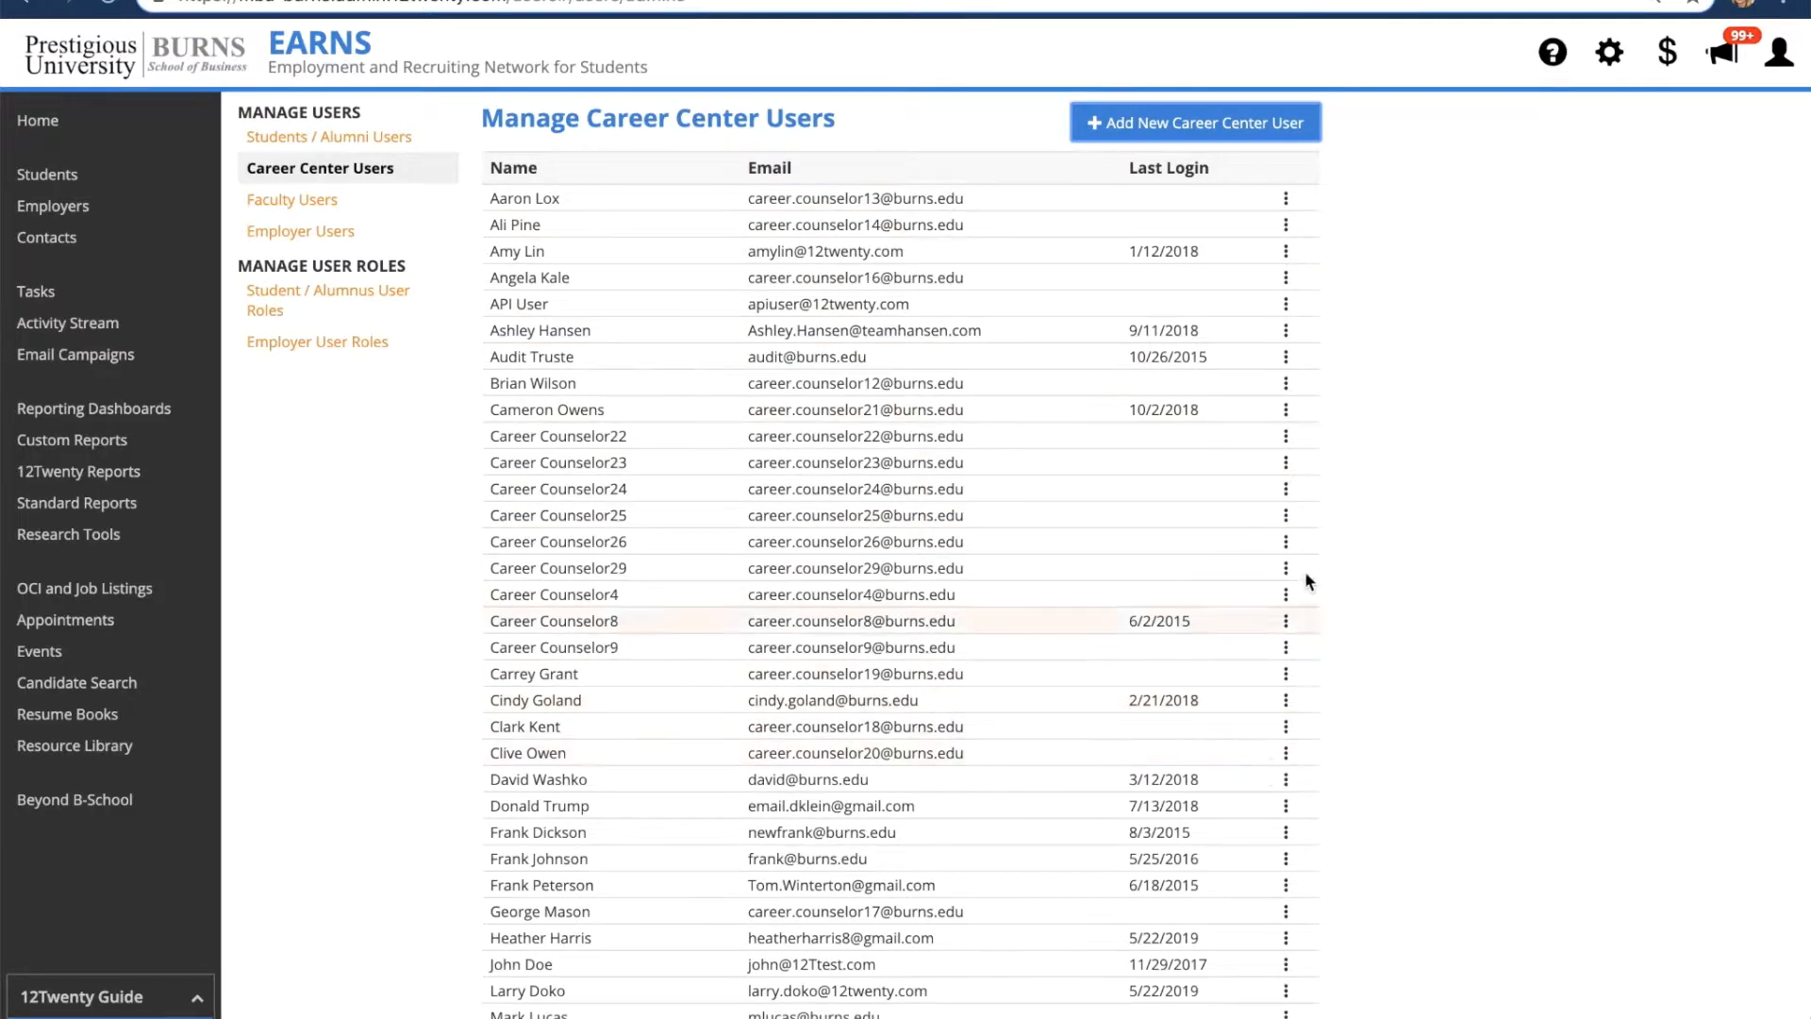
pyautogui.click(1288, 201)
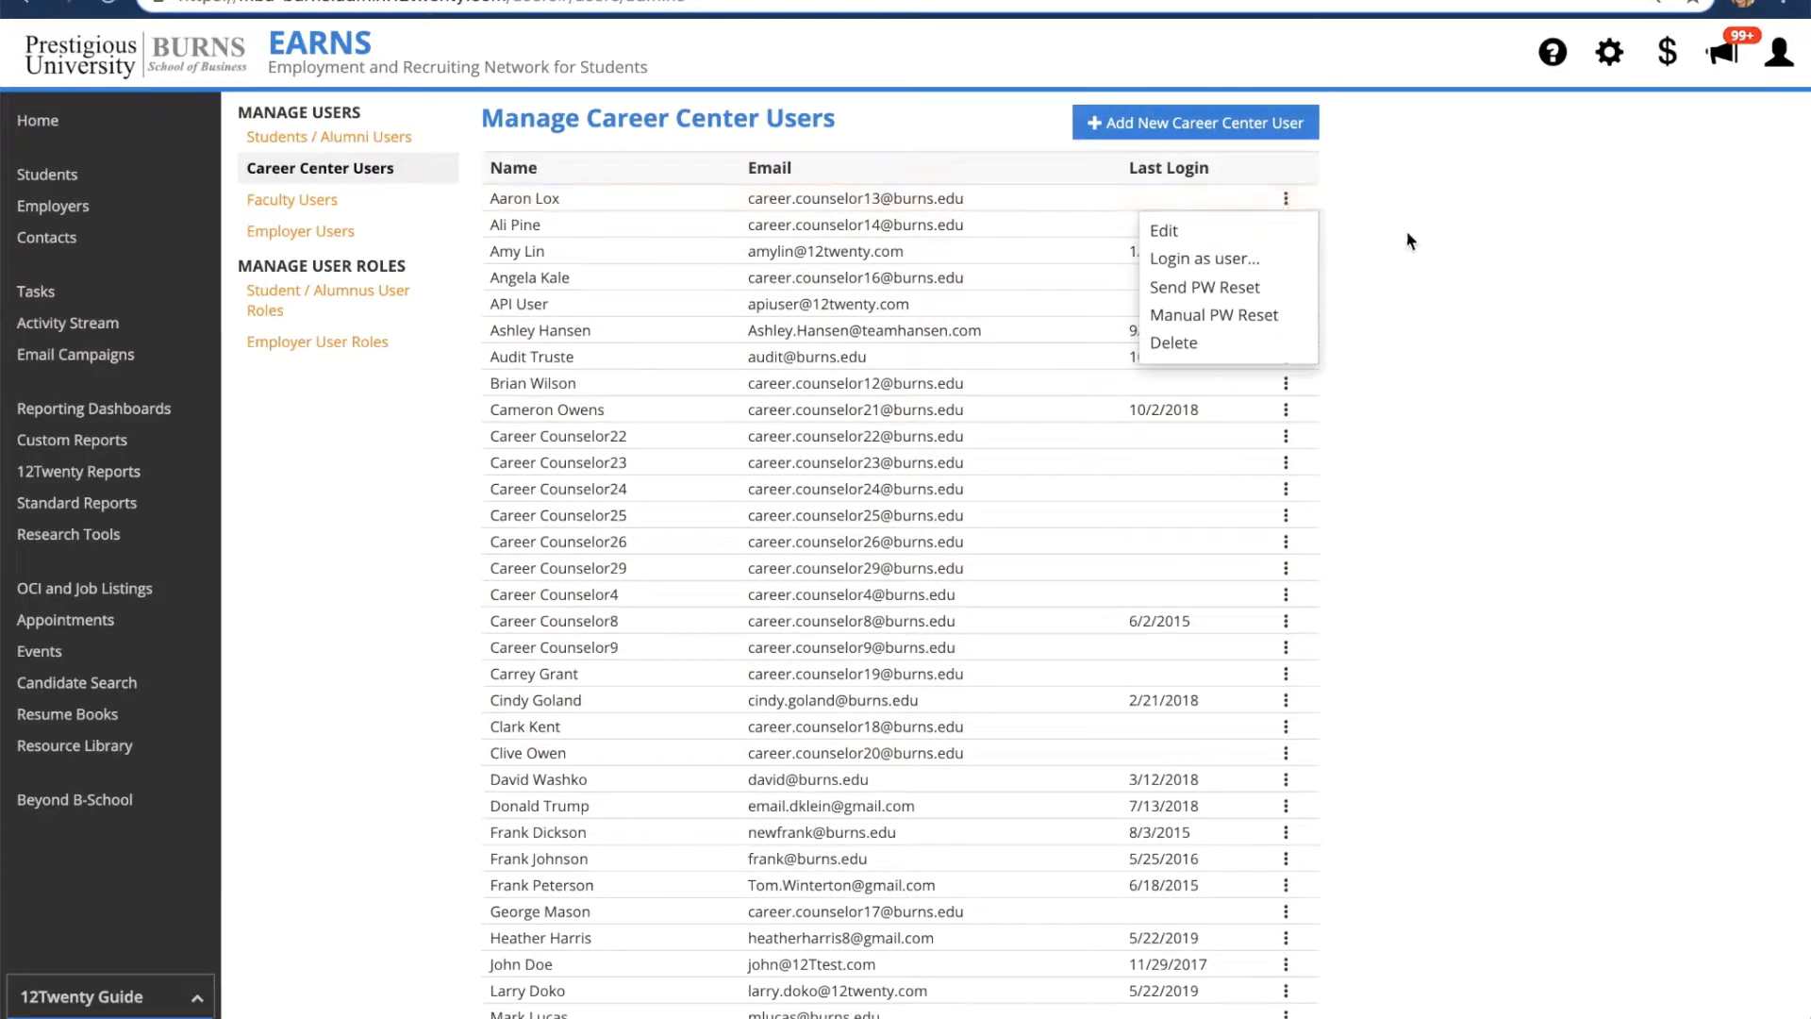
# - Review the Employer Users list, including the first user's account actions and access permissions
pyautogui.click(345, 234)
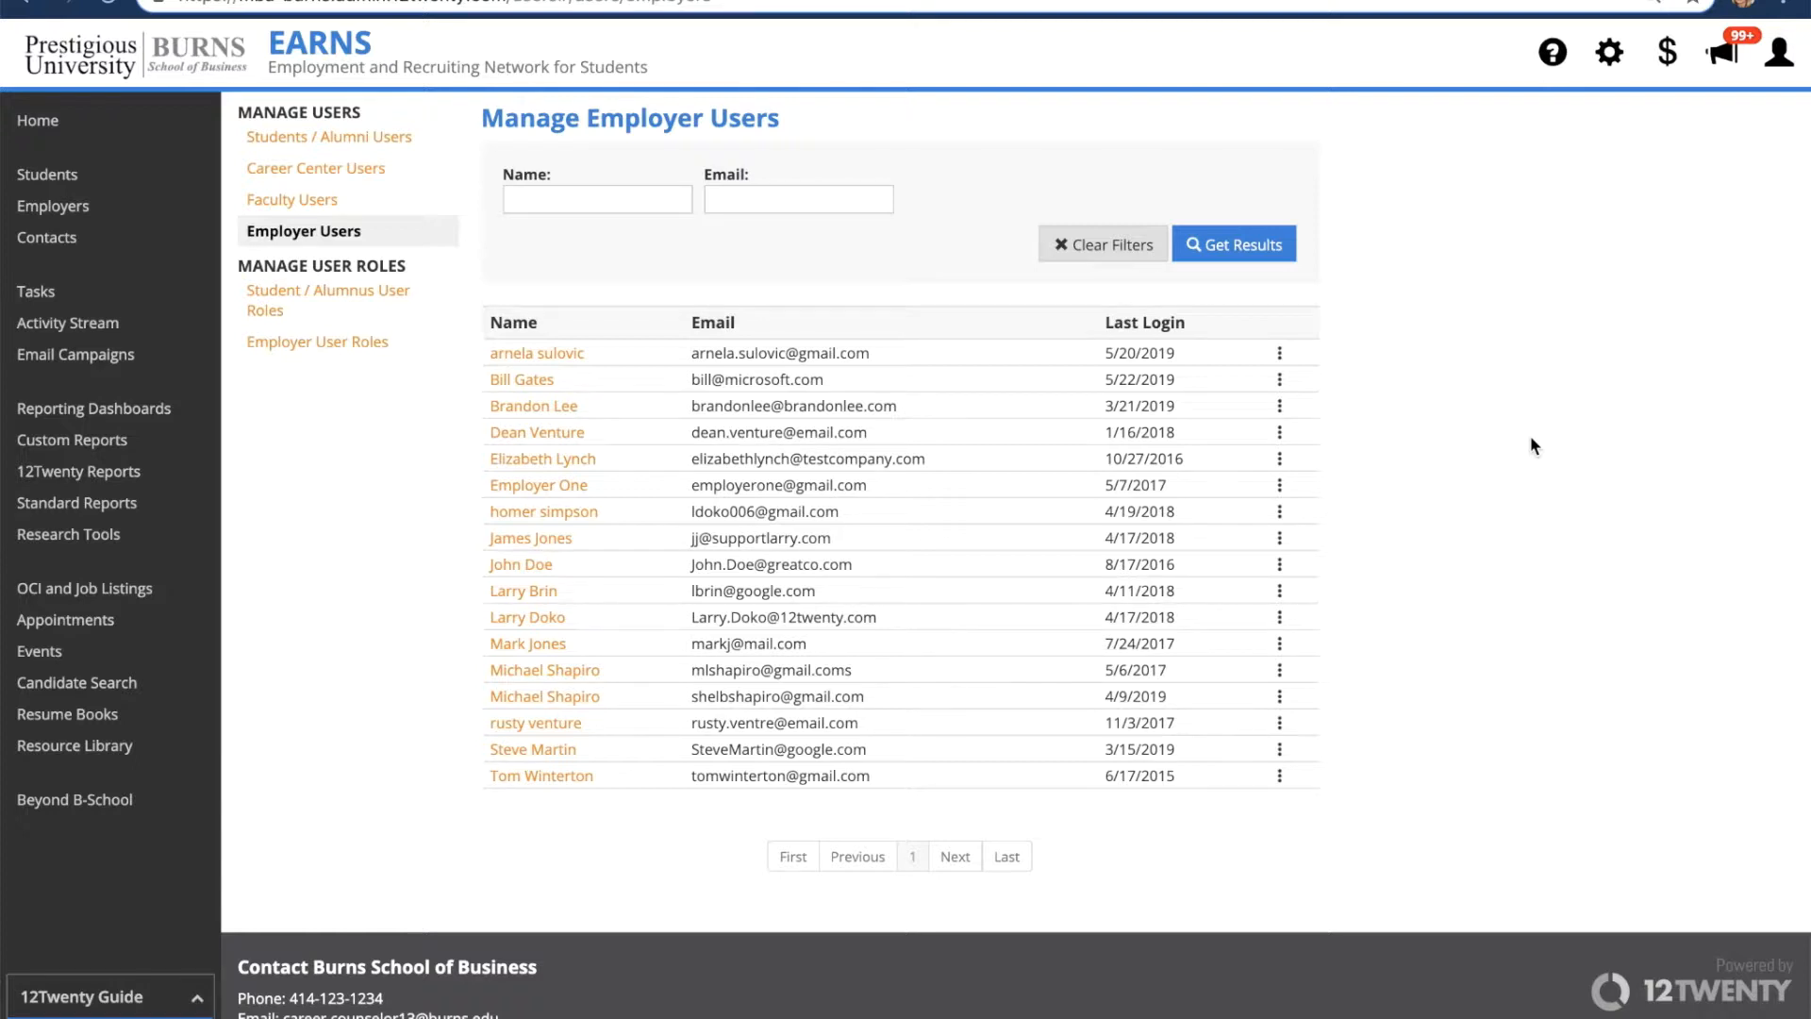
pyautogui.click(1286, 354)
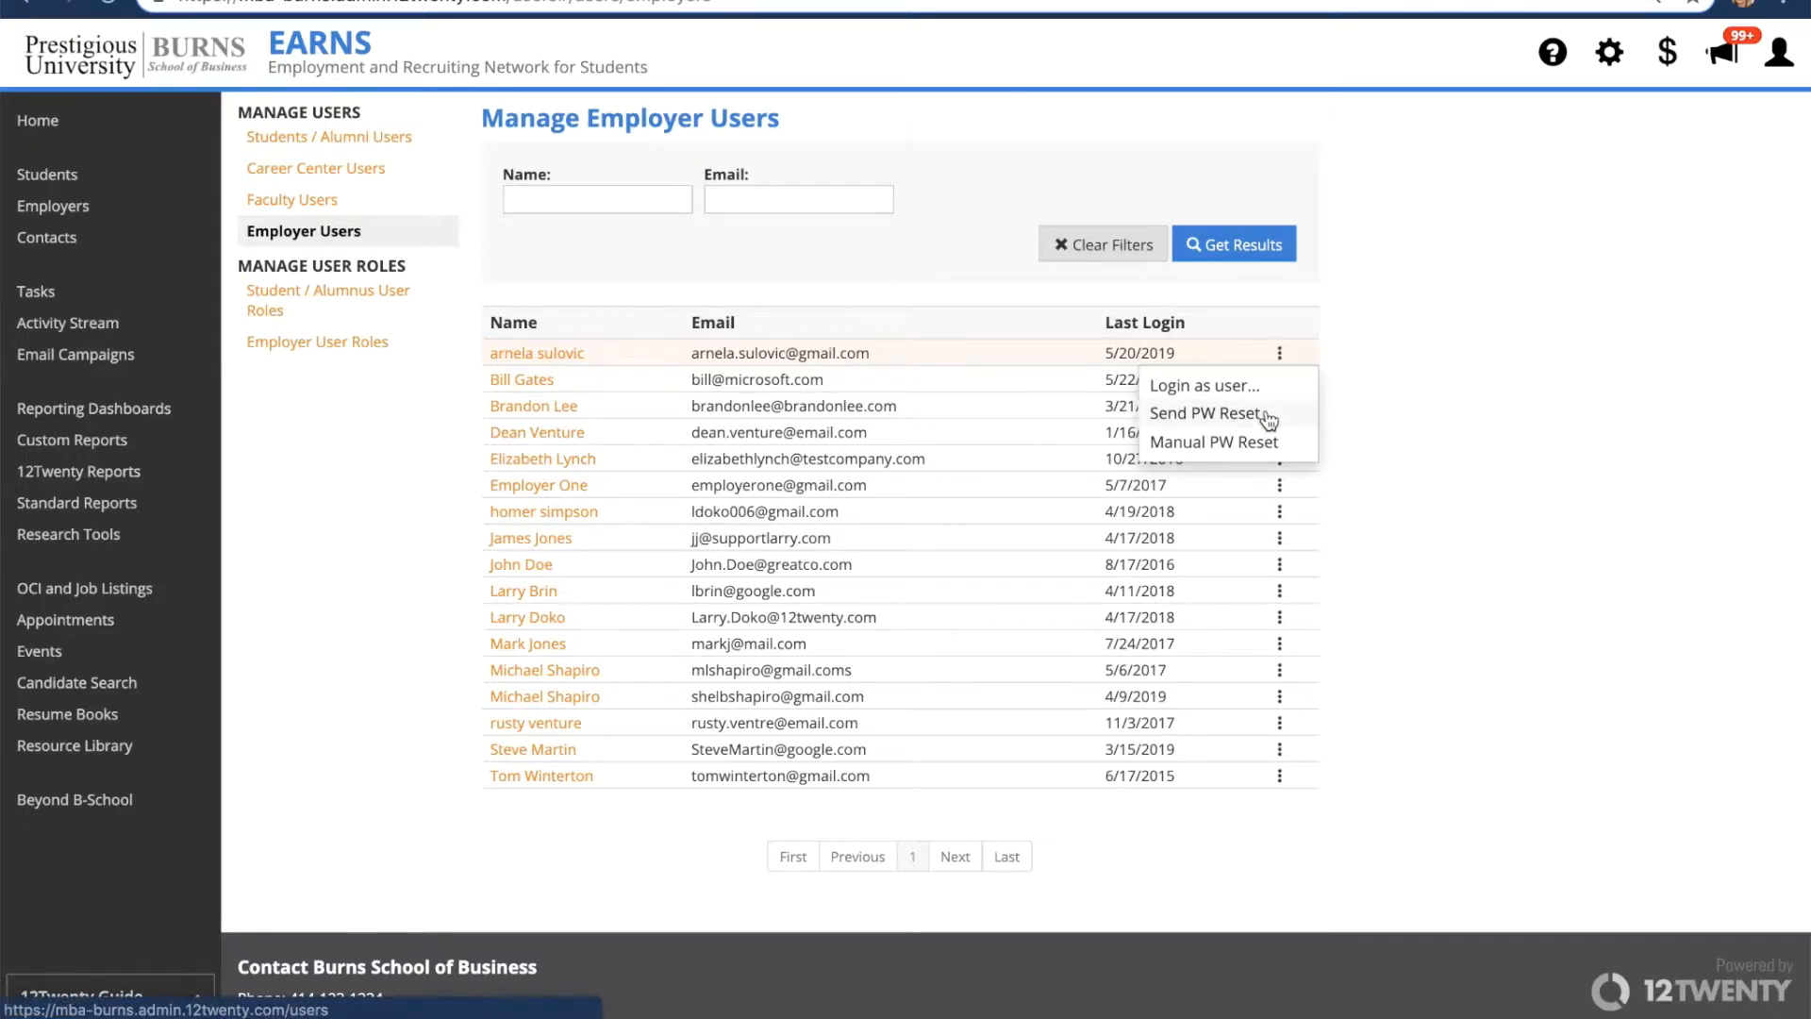
pyautogui.click(1524, 387)
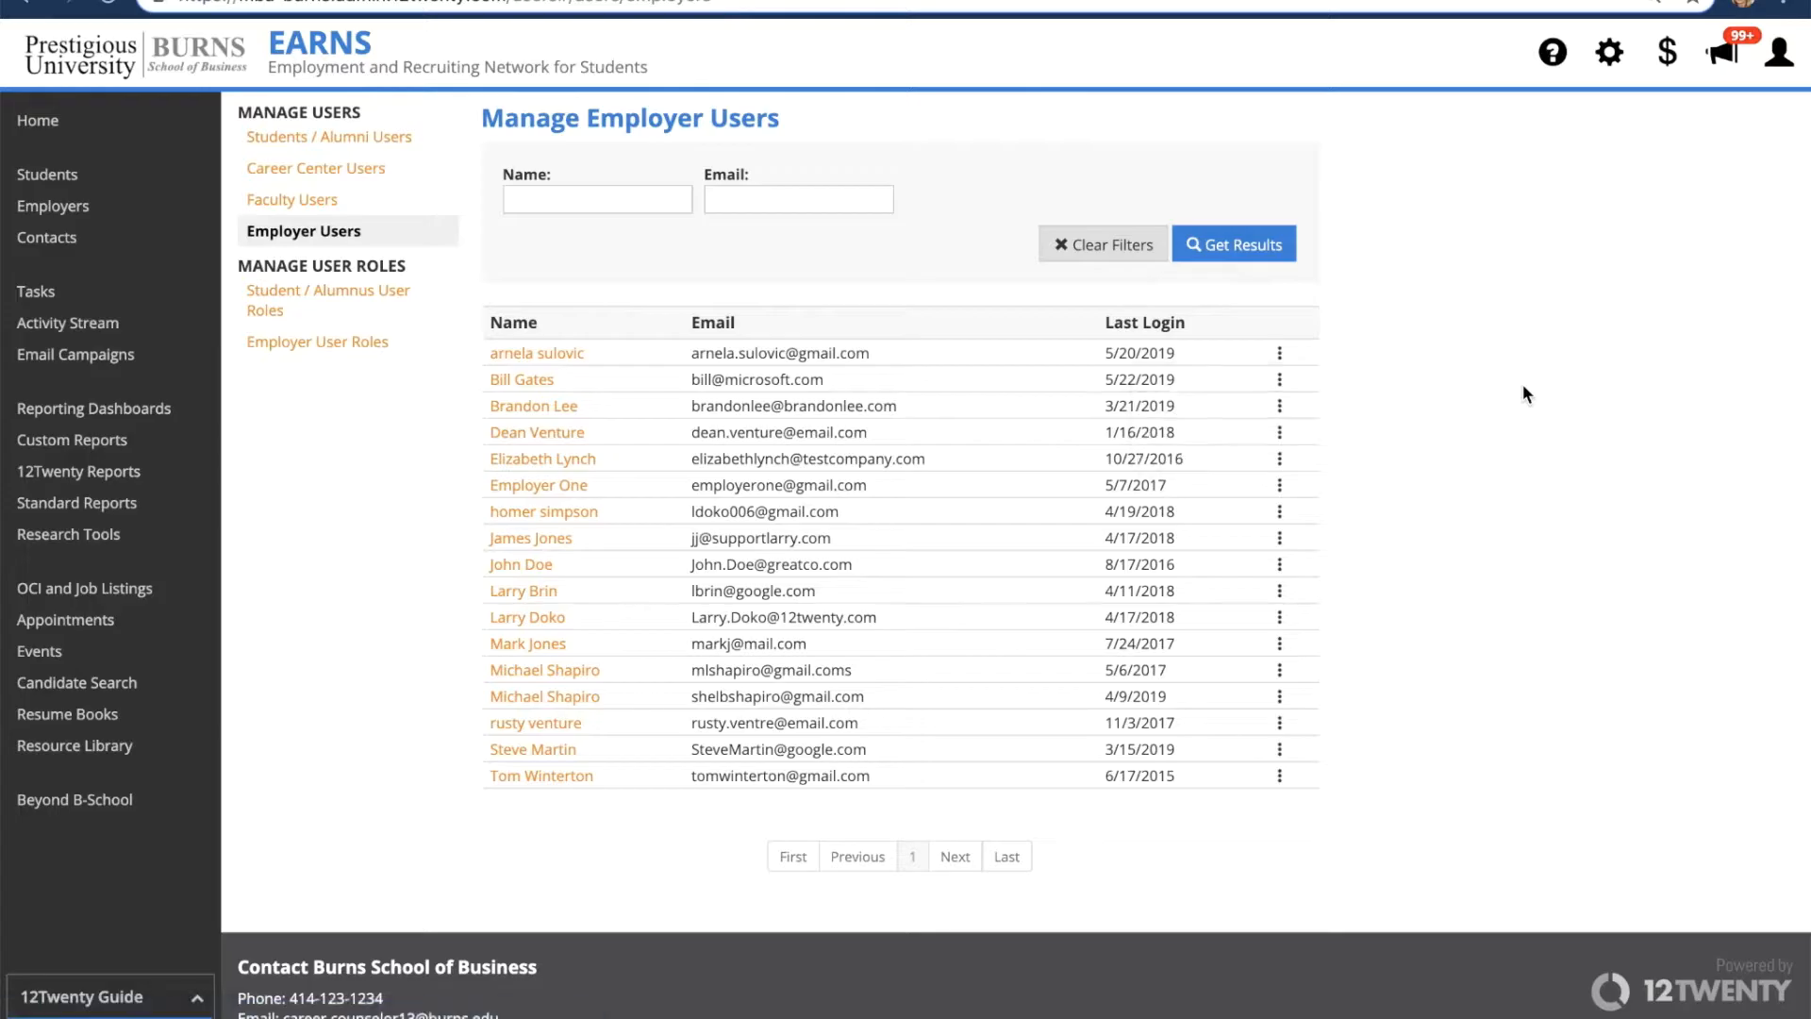
pyautogui.click(552, 353)
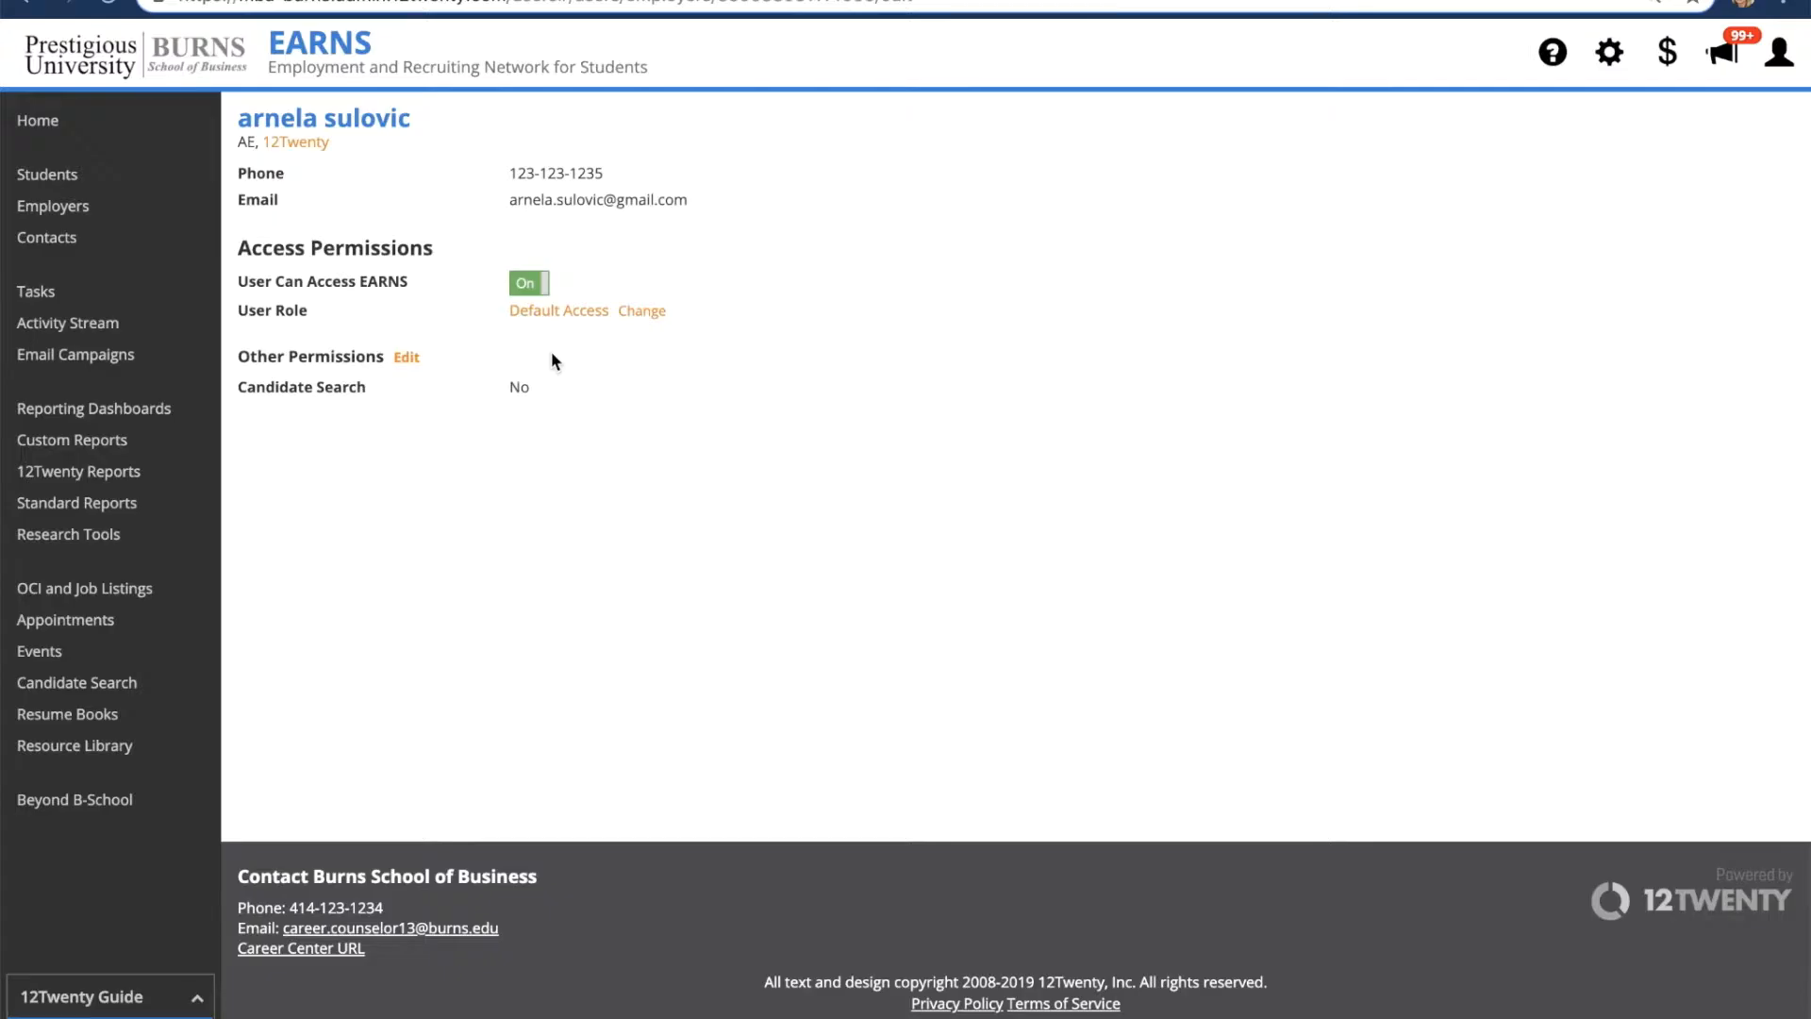
pyautogui.click(26, 3)
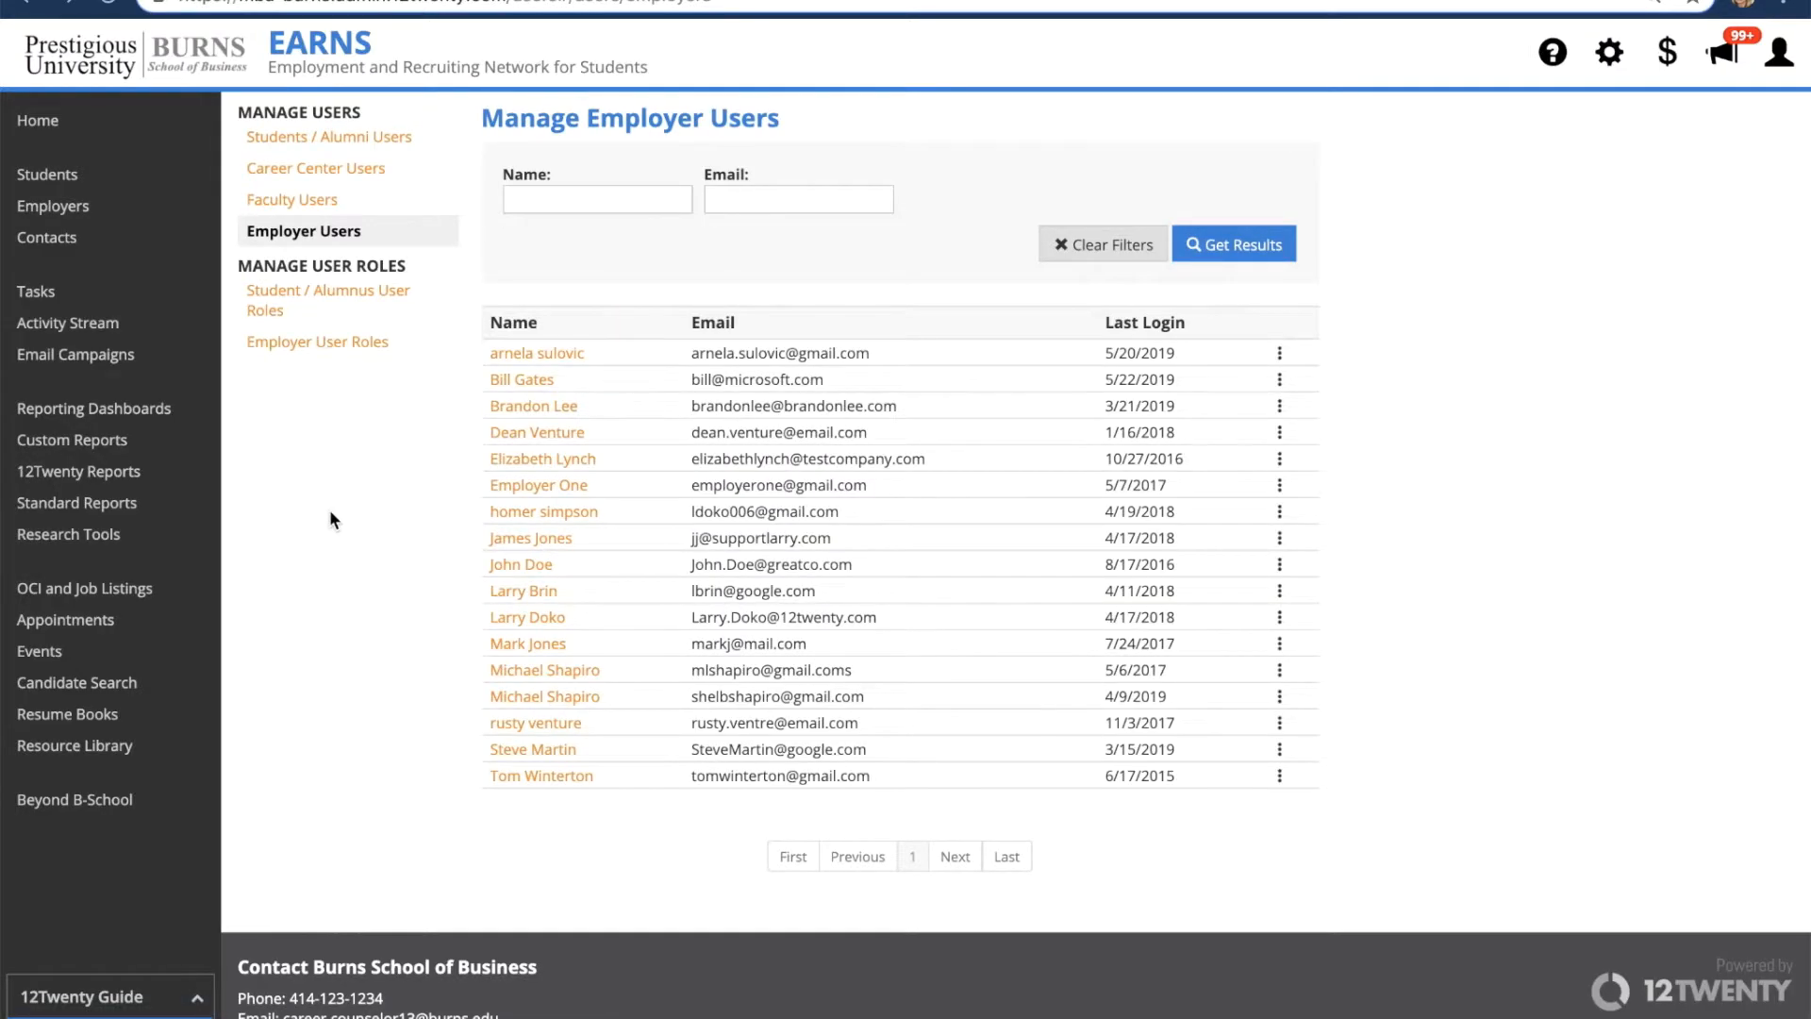
# - Start a new student/alumnus user role named "MBA student"
pyautogui.click(383, 301)
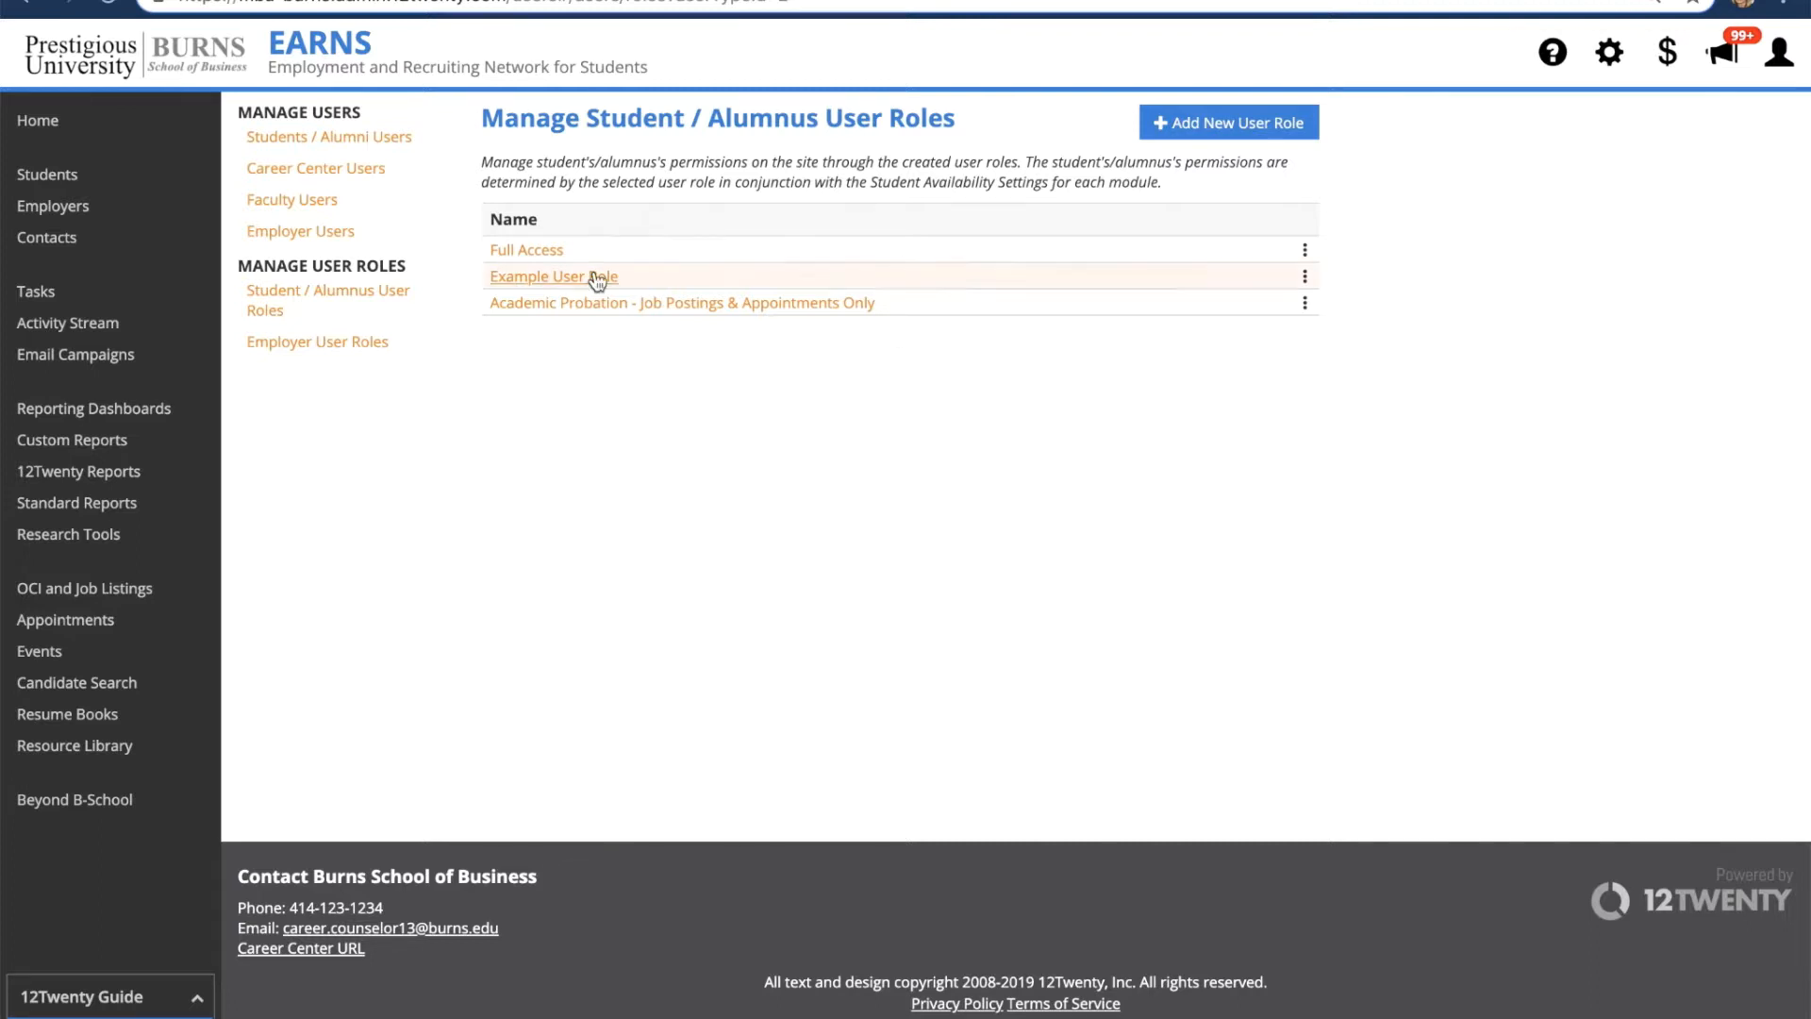
pyautogui.click(1228, 128)
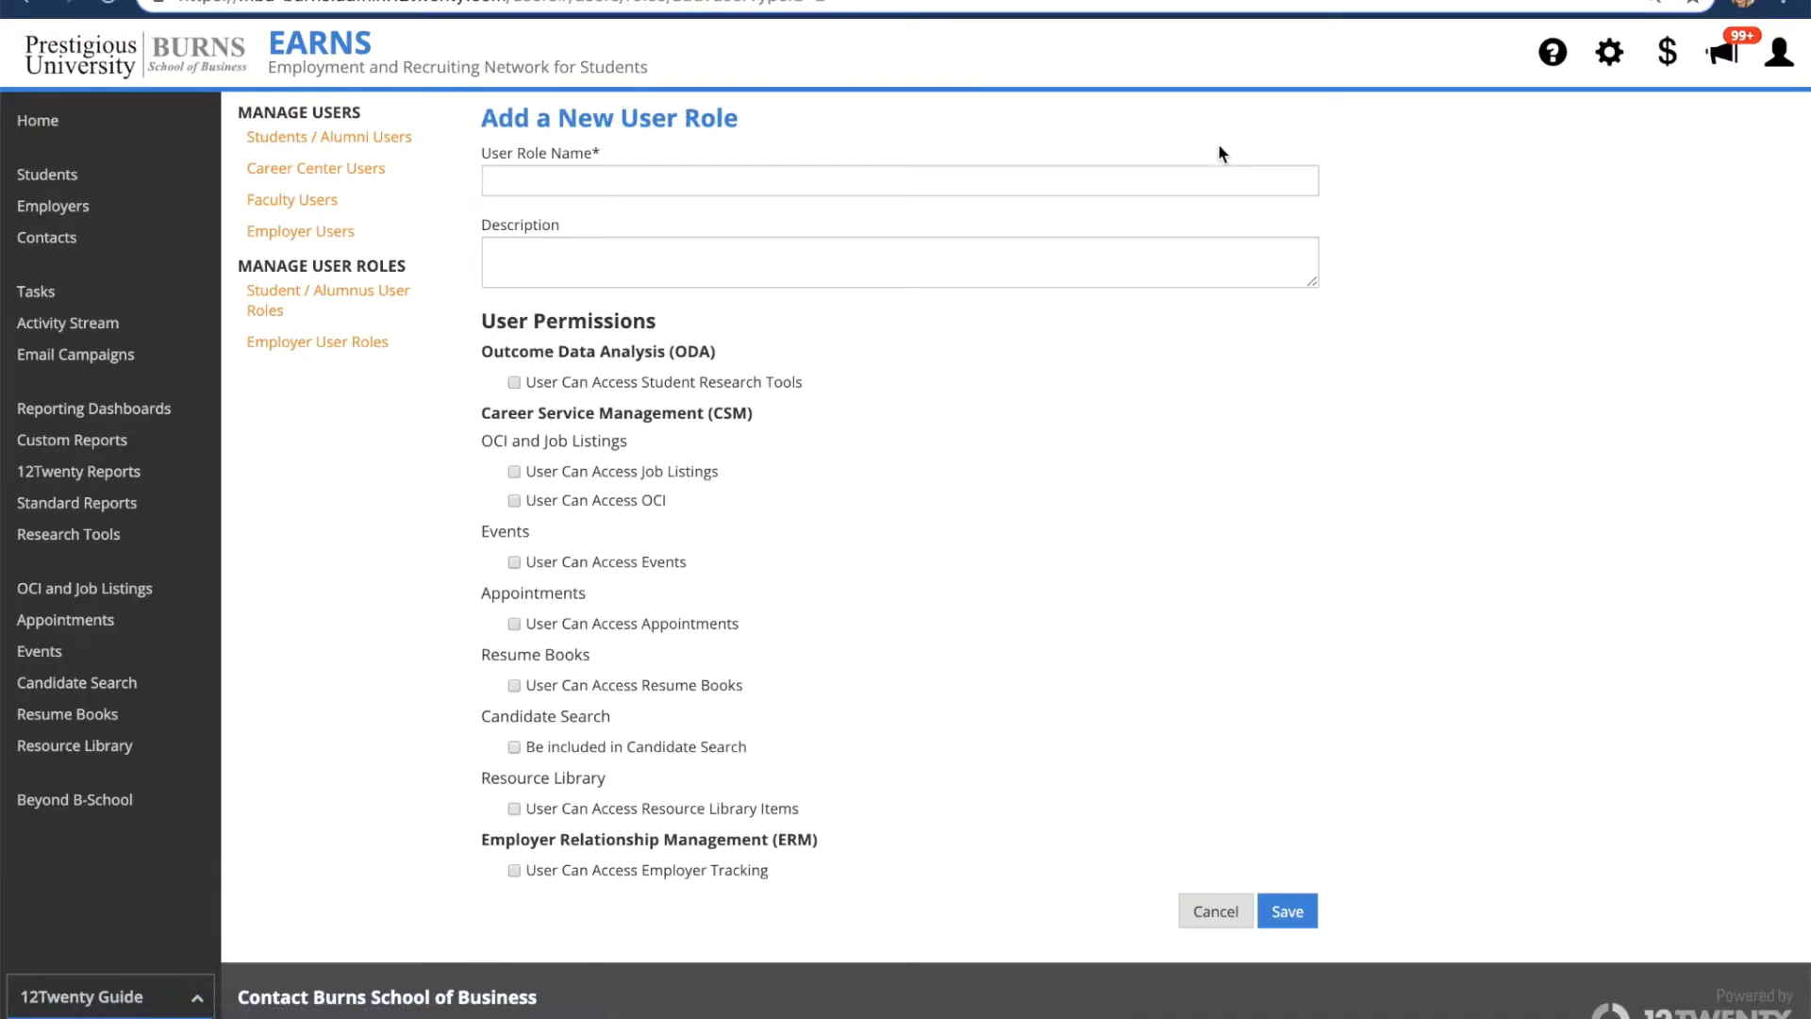
pyautogui.click(1184, 182)
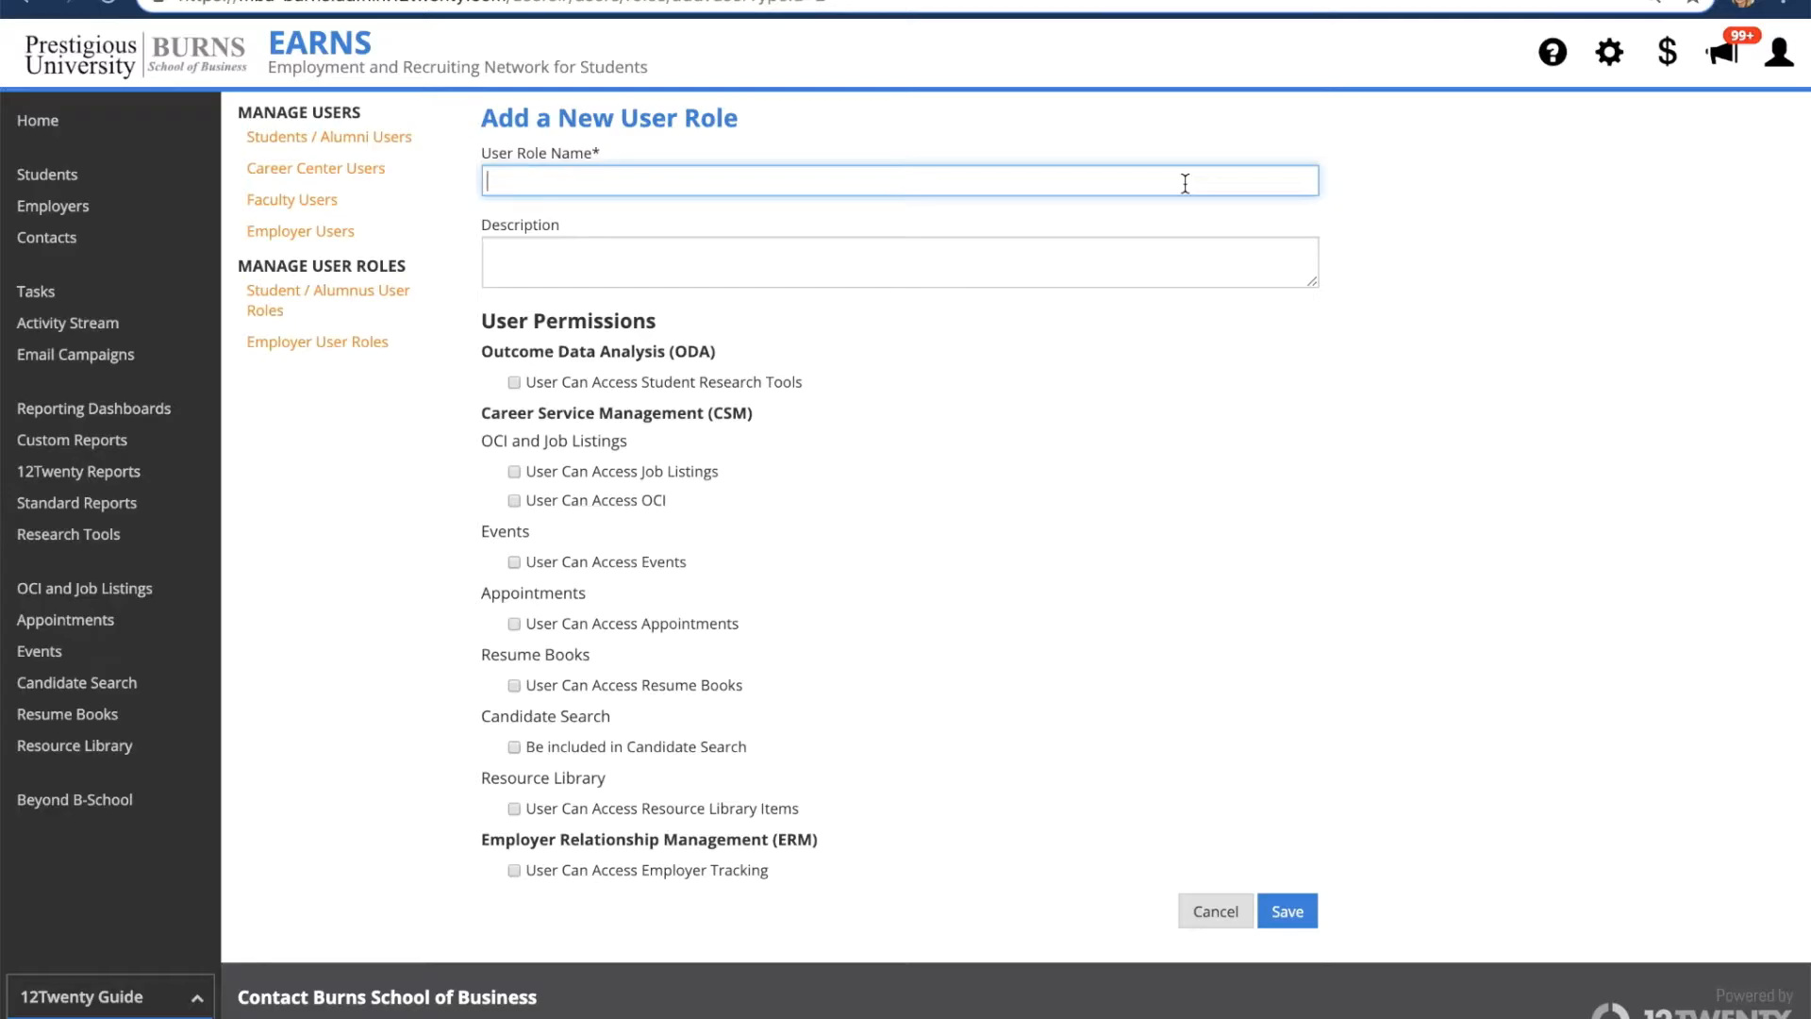
pyautogui.write('MBA student')
pyautogui.click(1420, 481)
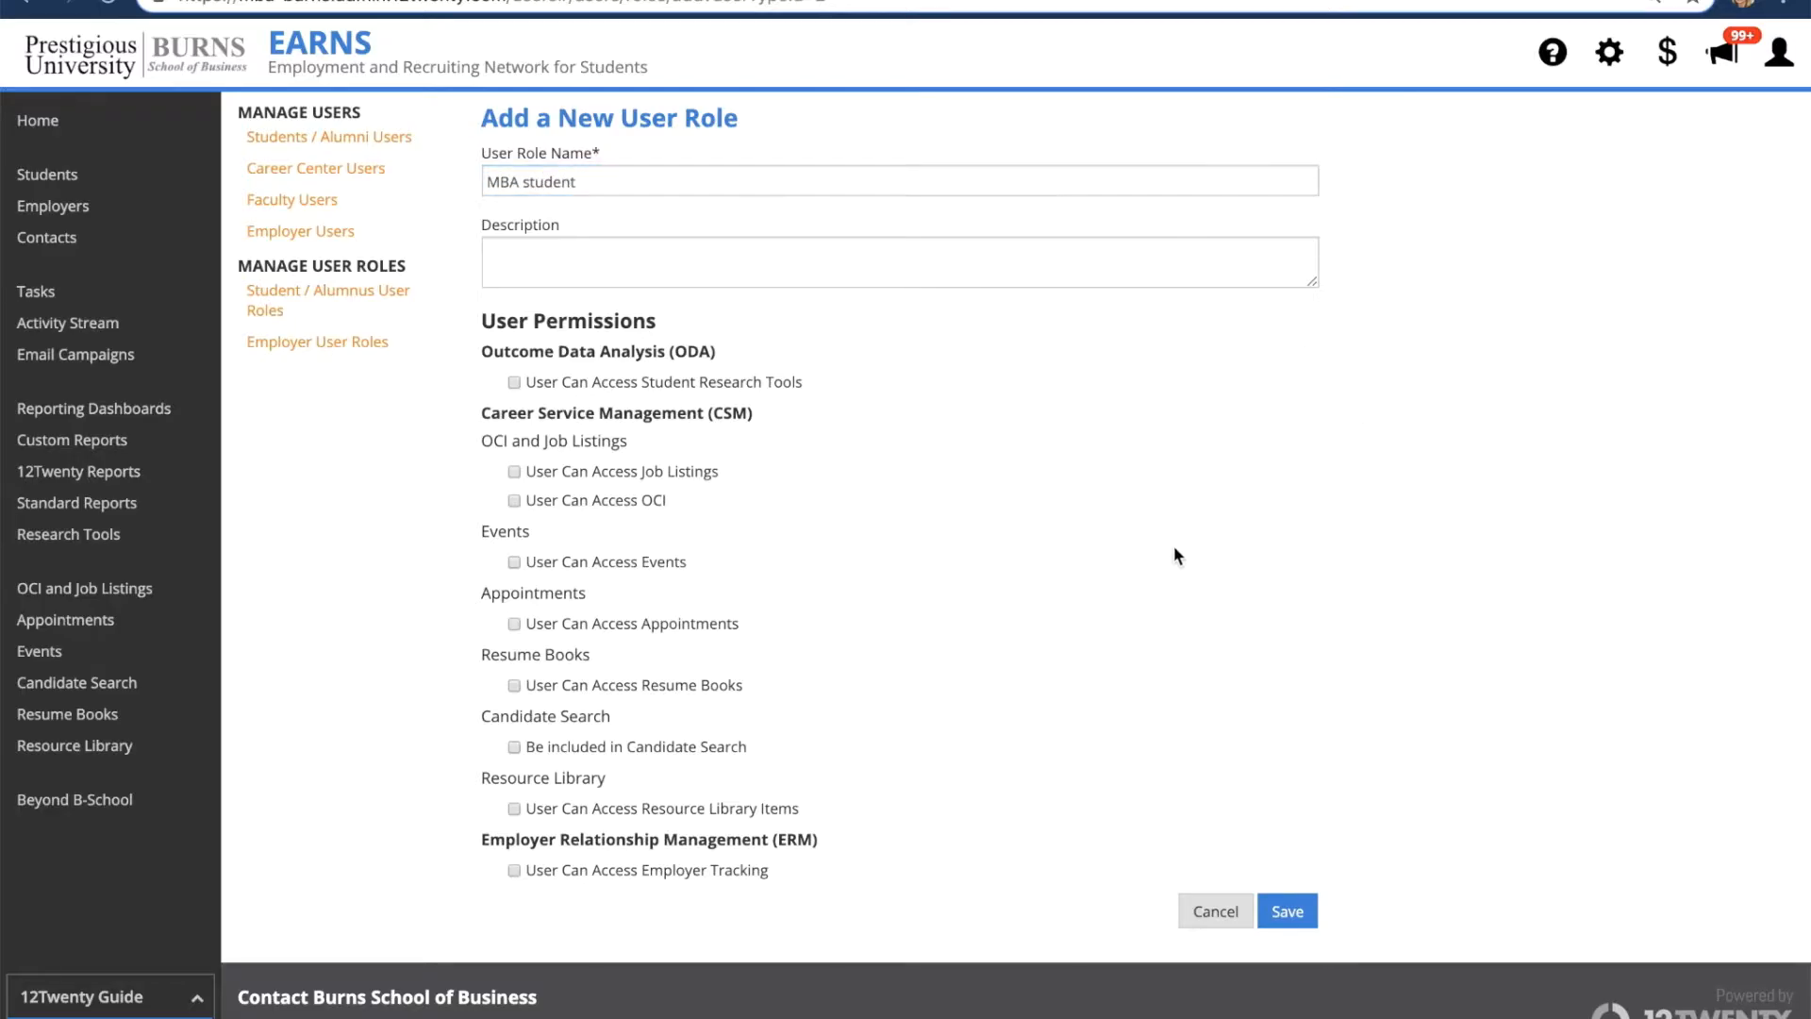
# - Grant the new role access to Student Research Tools and OCI, and save it
pyautogui.scroll(-2, 1173, 545)
pyautogui.click(514, 248)
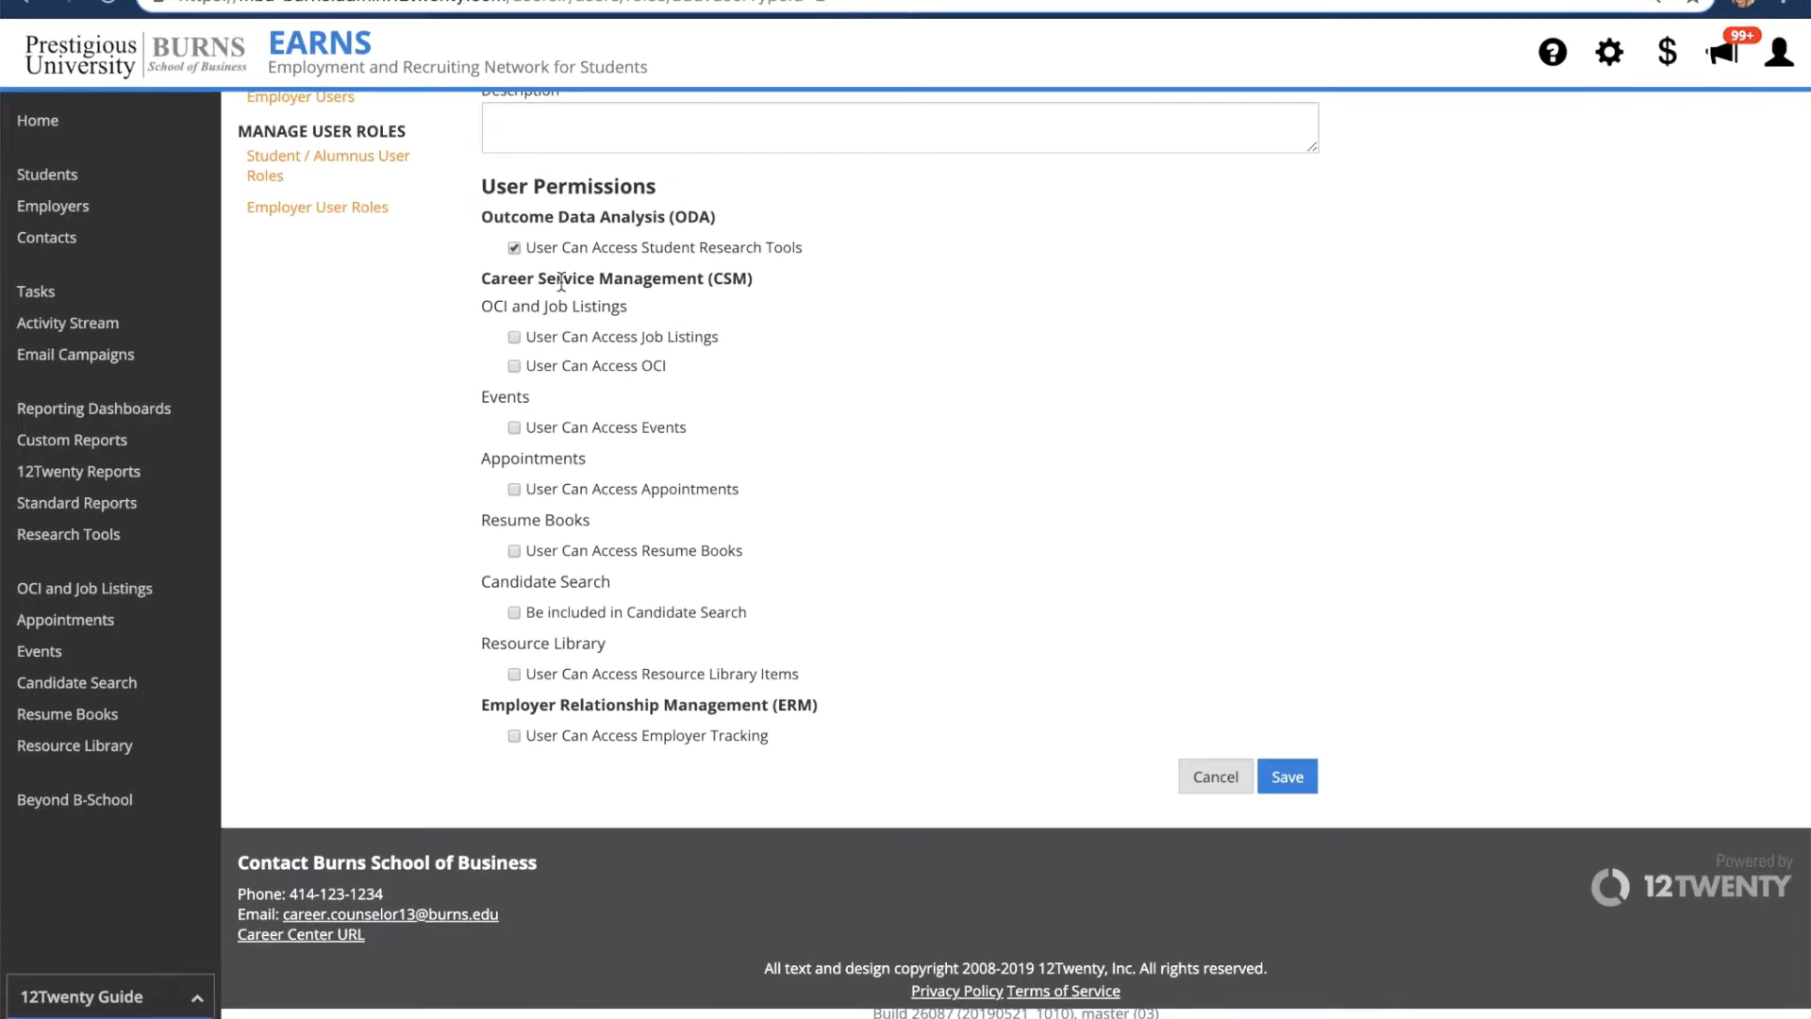
pyautogui.click(564, 368)
pyautogui.click(1286, 774)
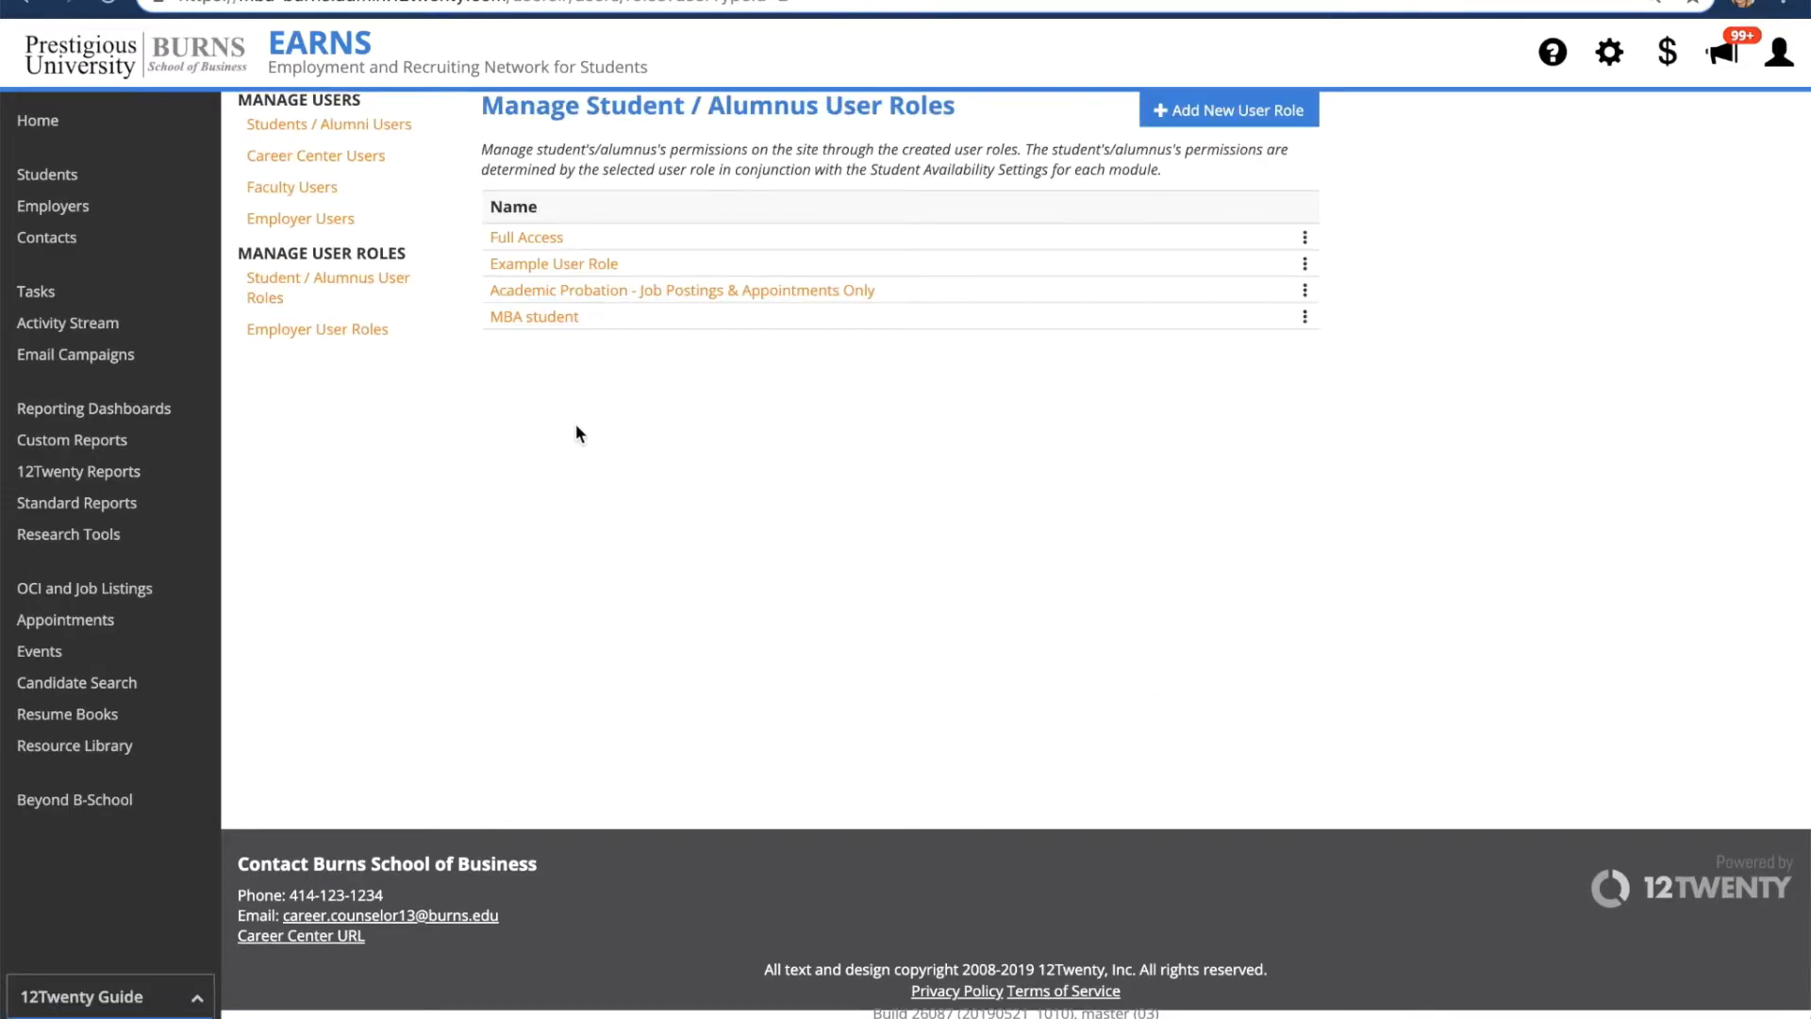
# - View the permission choices for a new employer user role and leave the form without saving
pyautogui.click(337, 335)
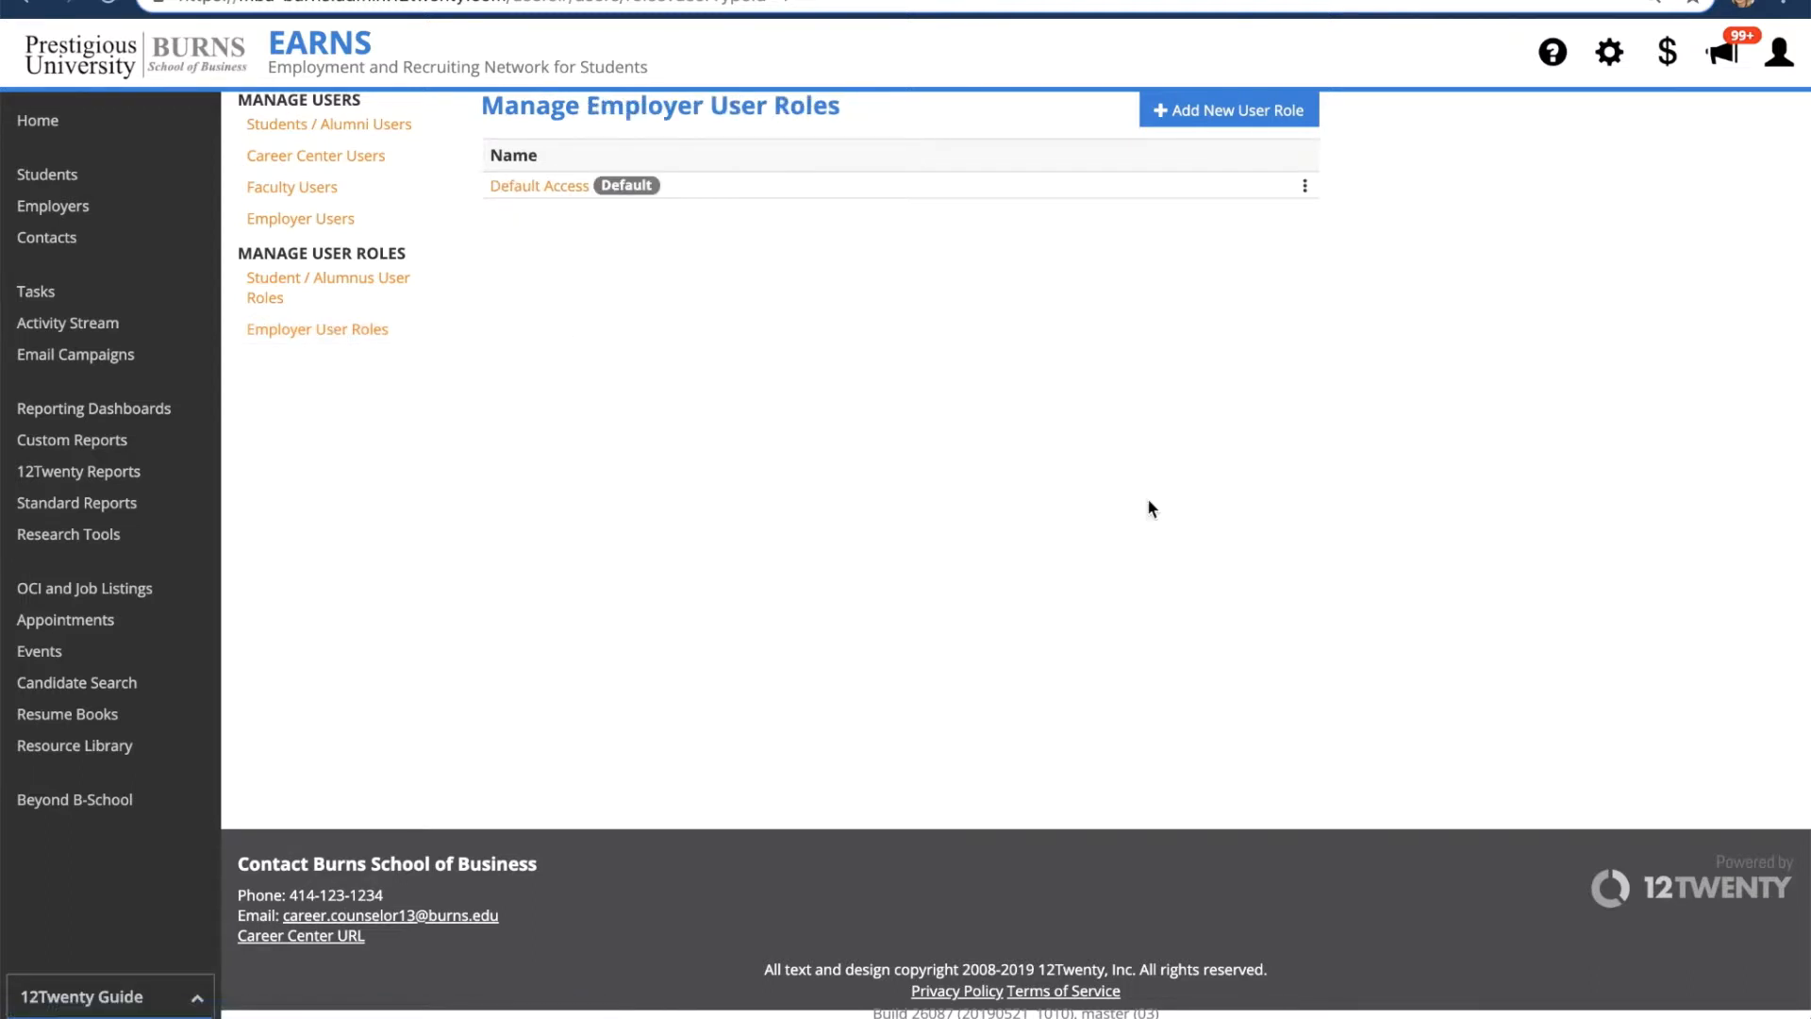
pyautogui.click(1201, 111)
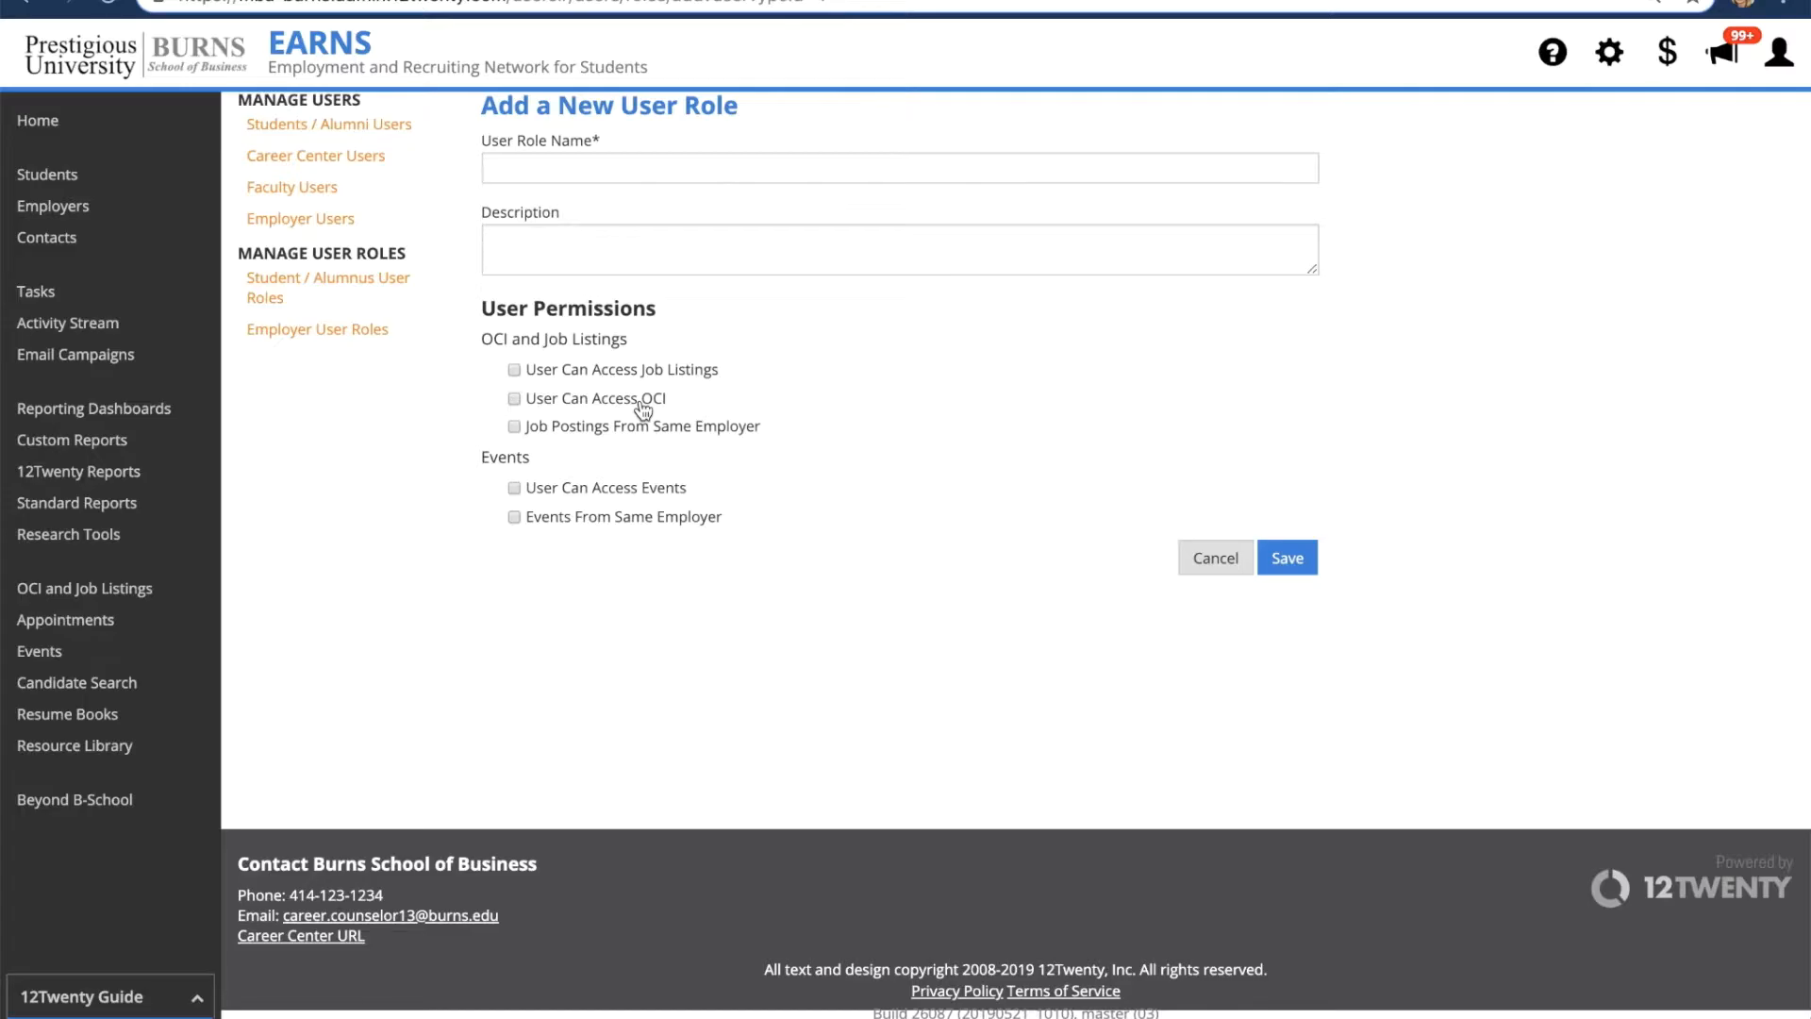
pyautogui.click(1211, 556)
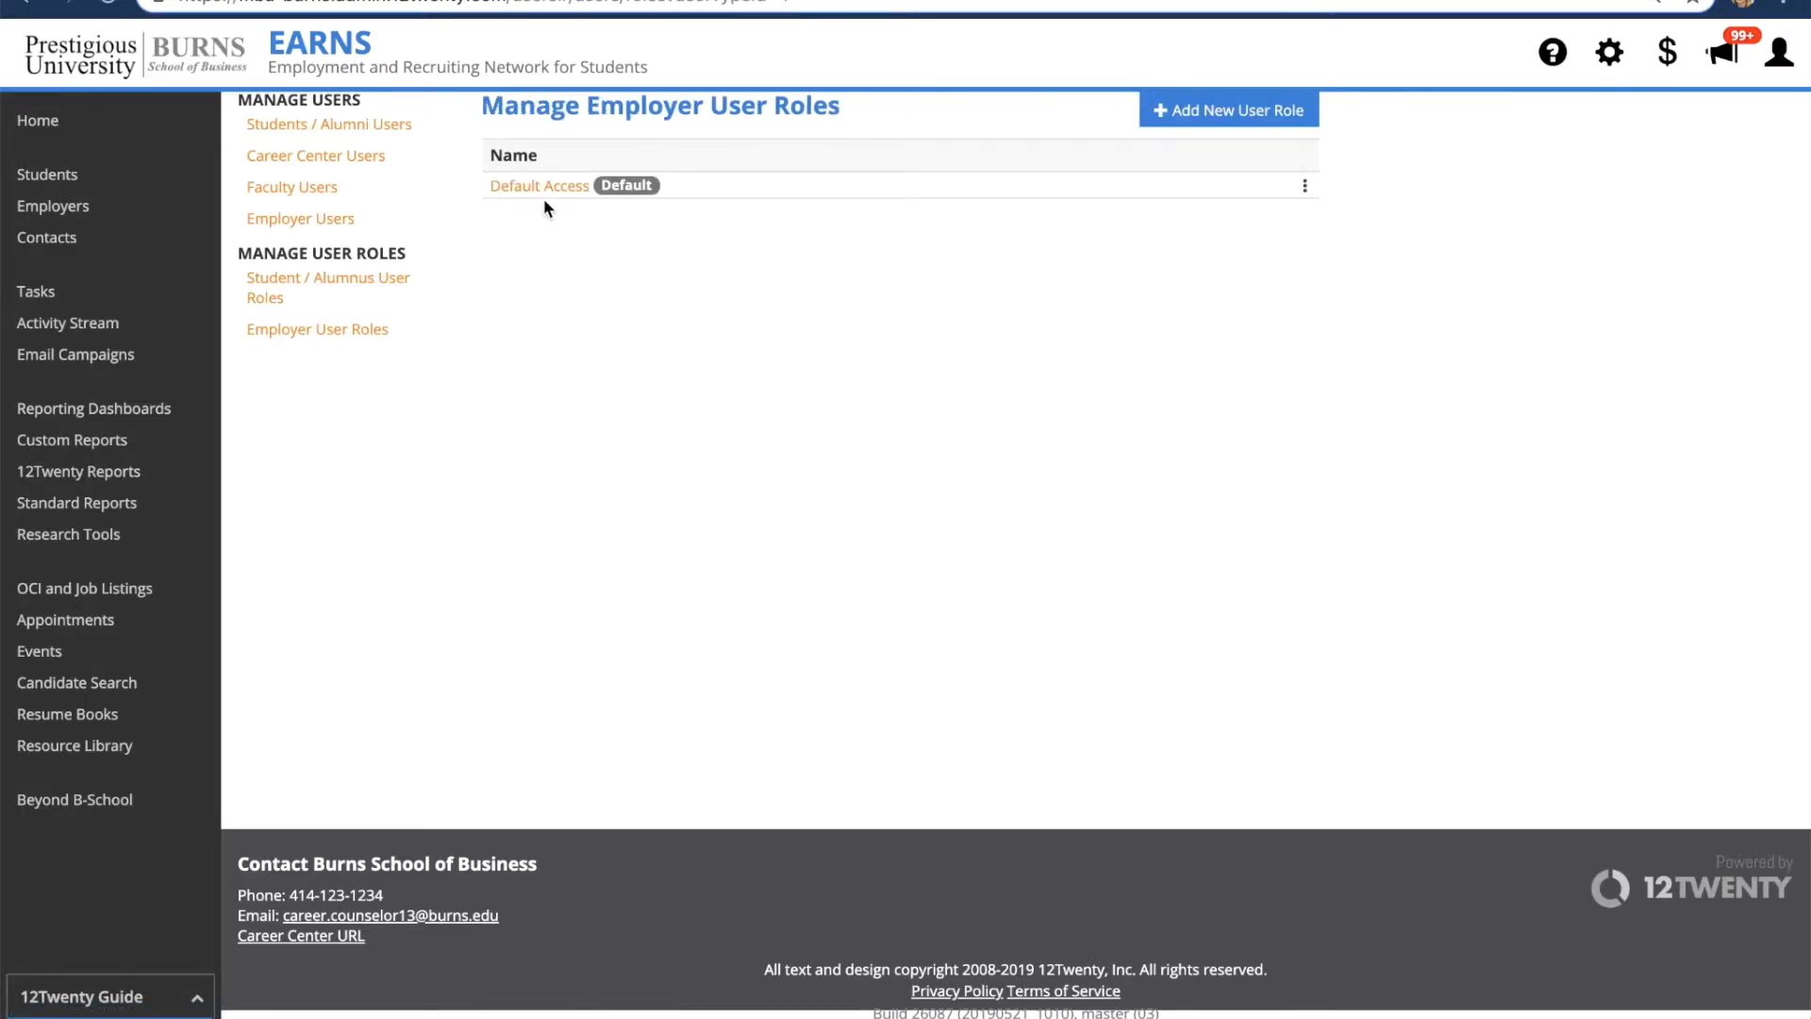
# - Examine the permissions and available actions of the Default Access employer role, and return to the role list
pyautogui.click(545, 185)
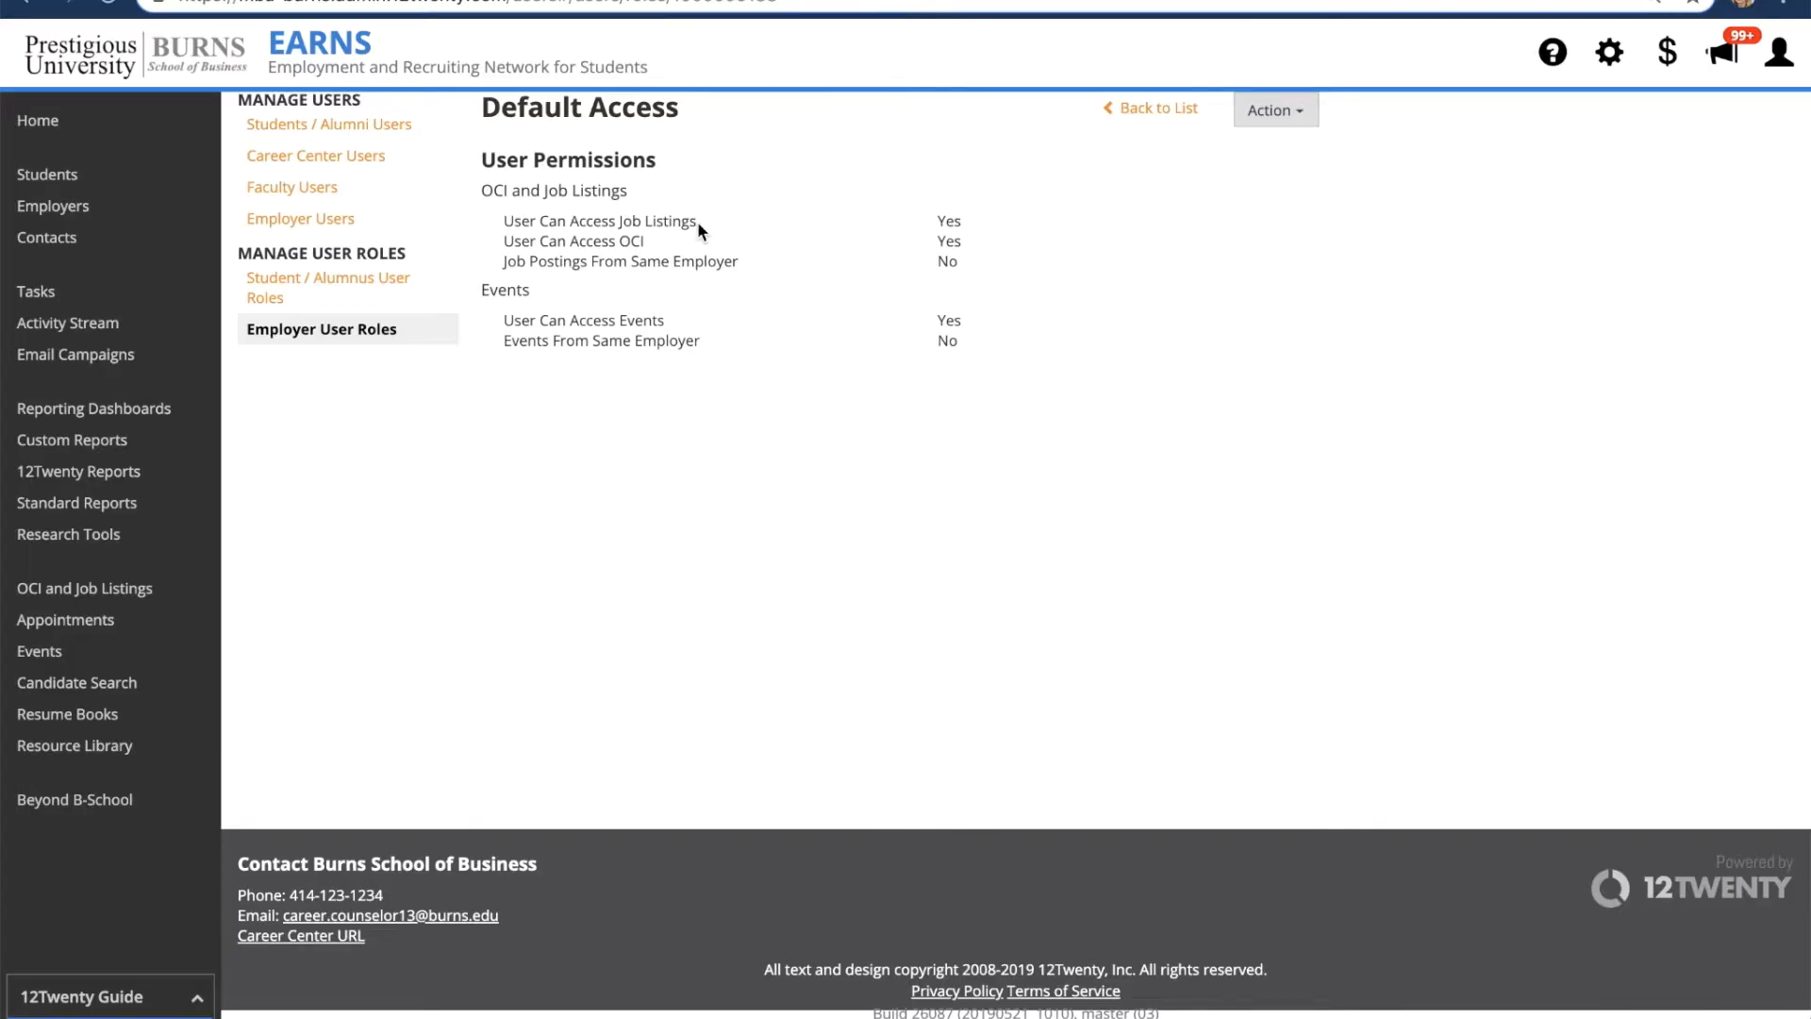
pyautogui.click(1283, 123)
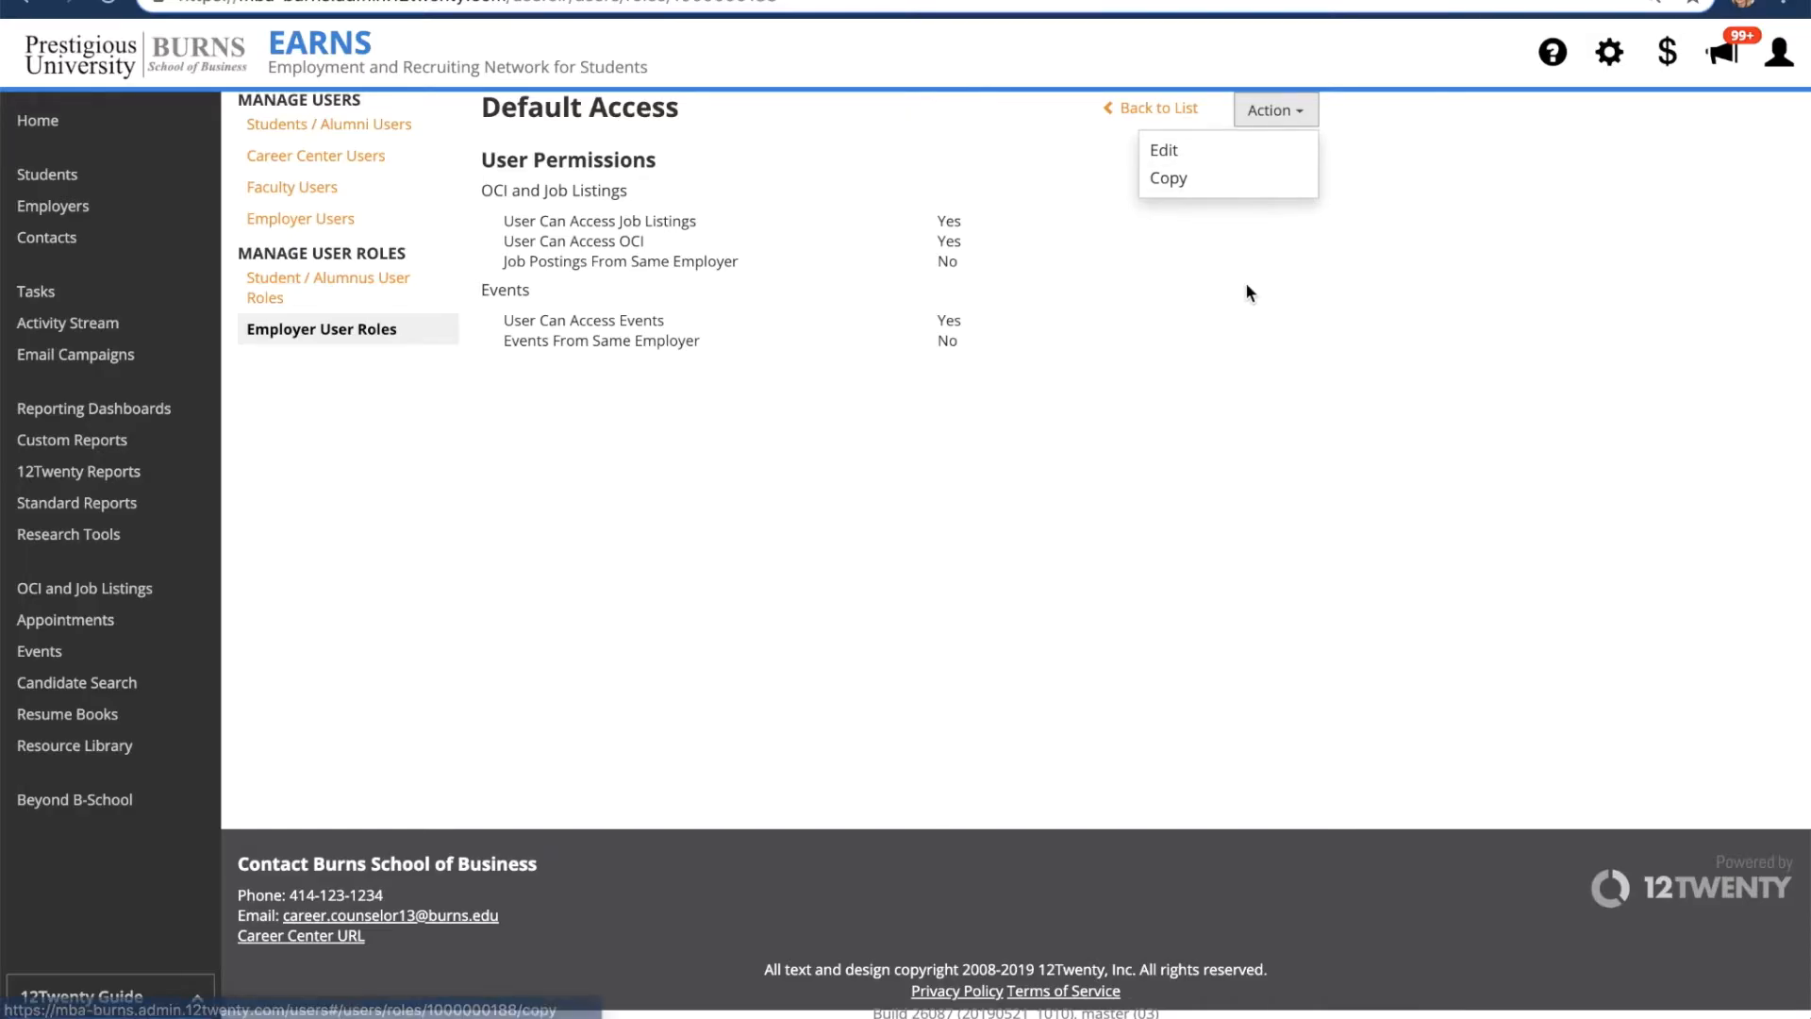
pyautogui.click(1245, 339)
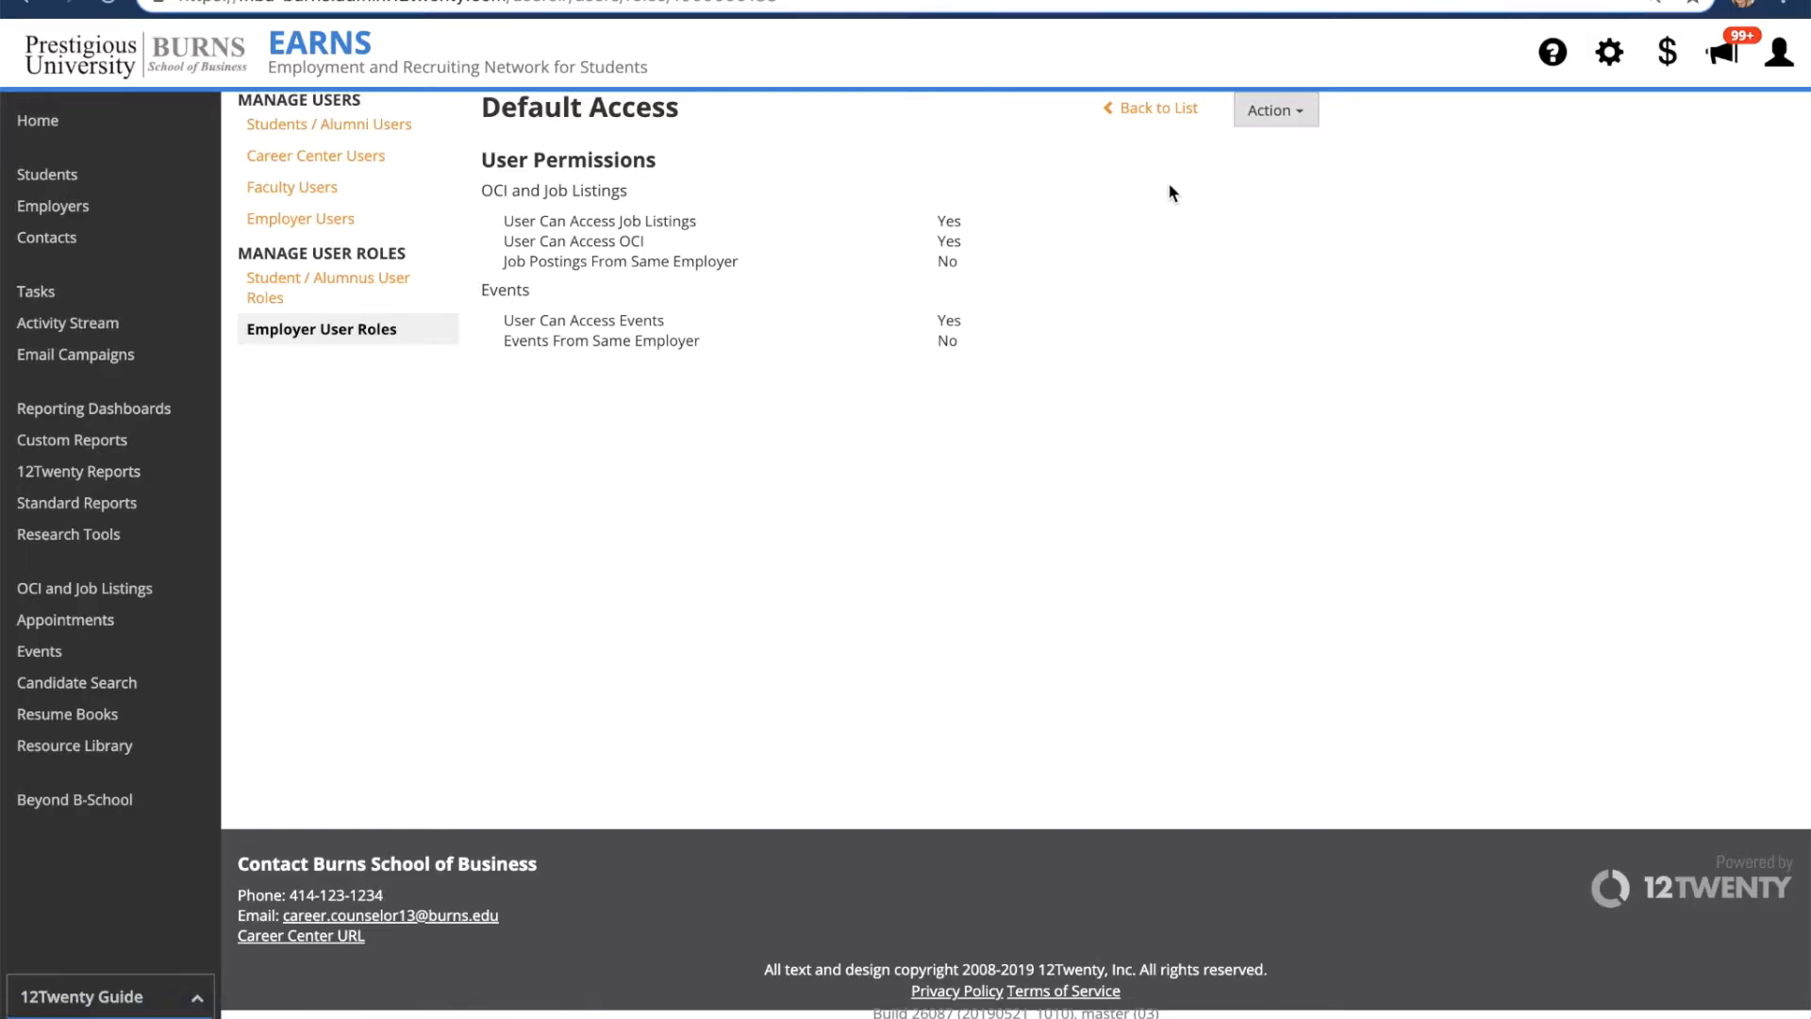
pyautogui.click(1159, 110)
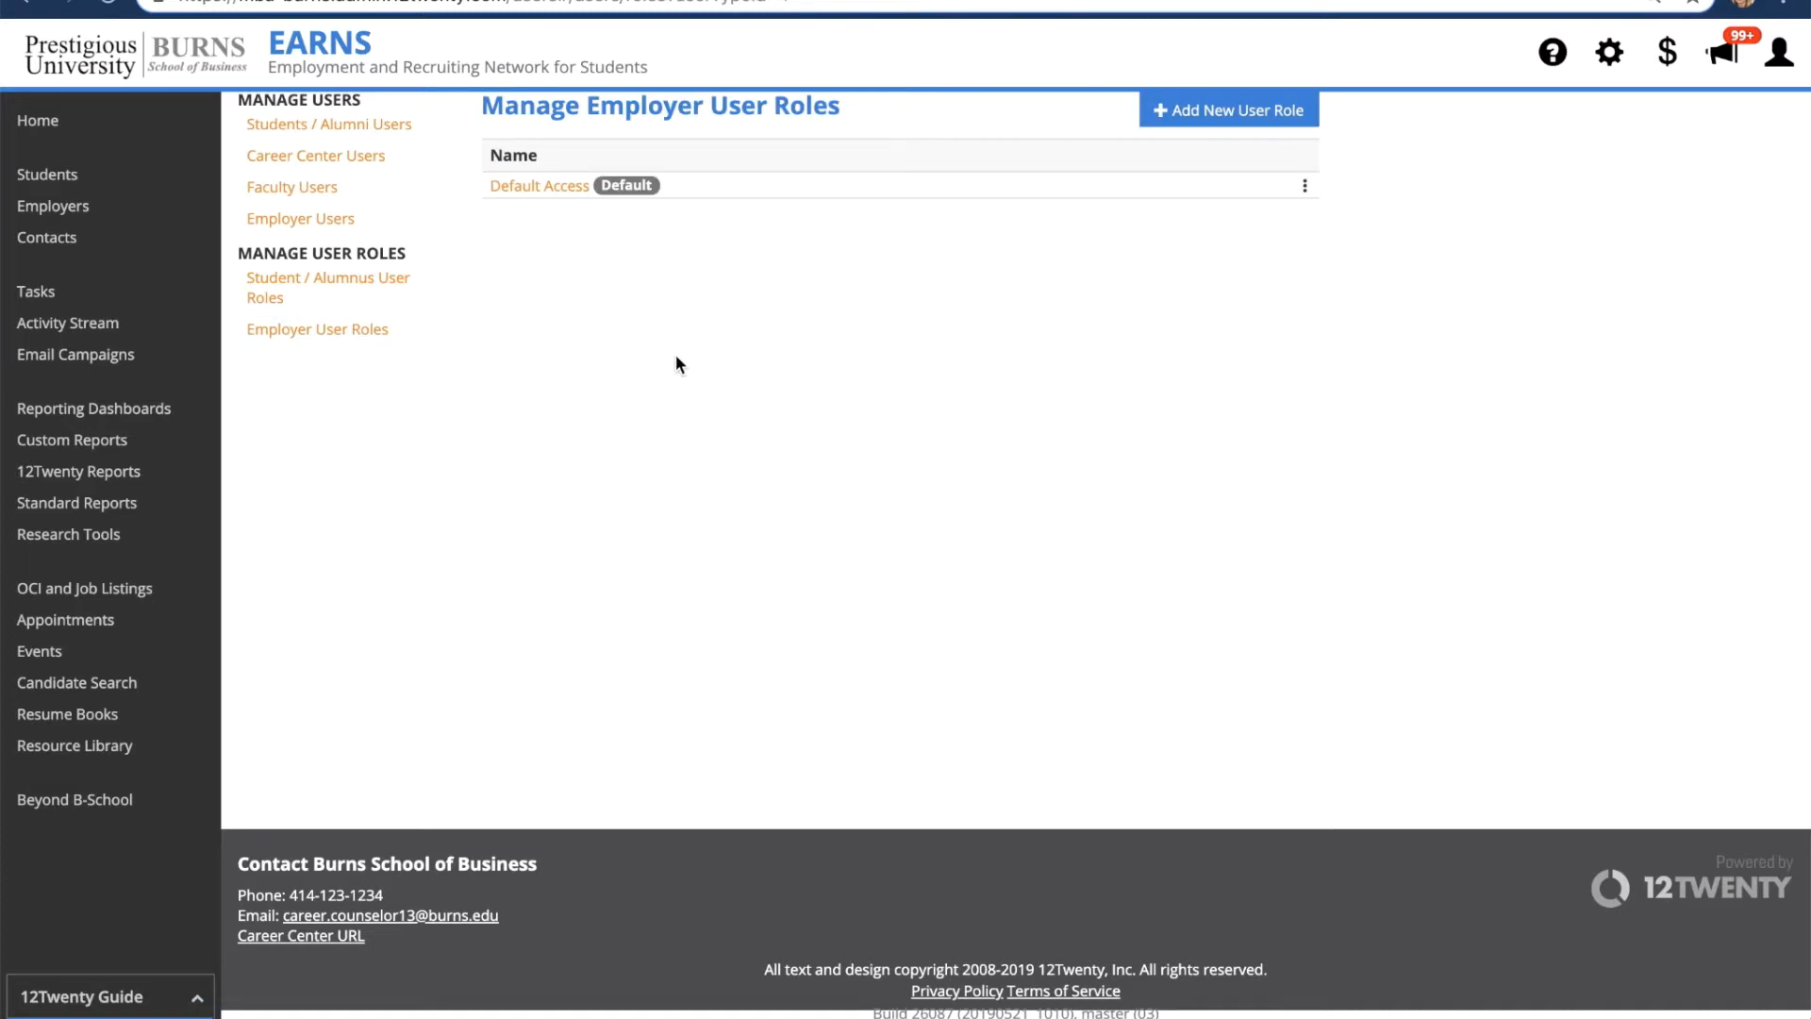
# - Assign the "MBA student" user role to the second account in the Students / Alumni Users list and save it
pyautogui.click(362, 128)
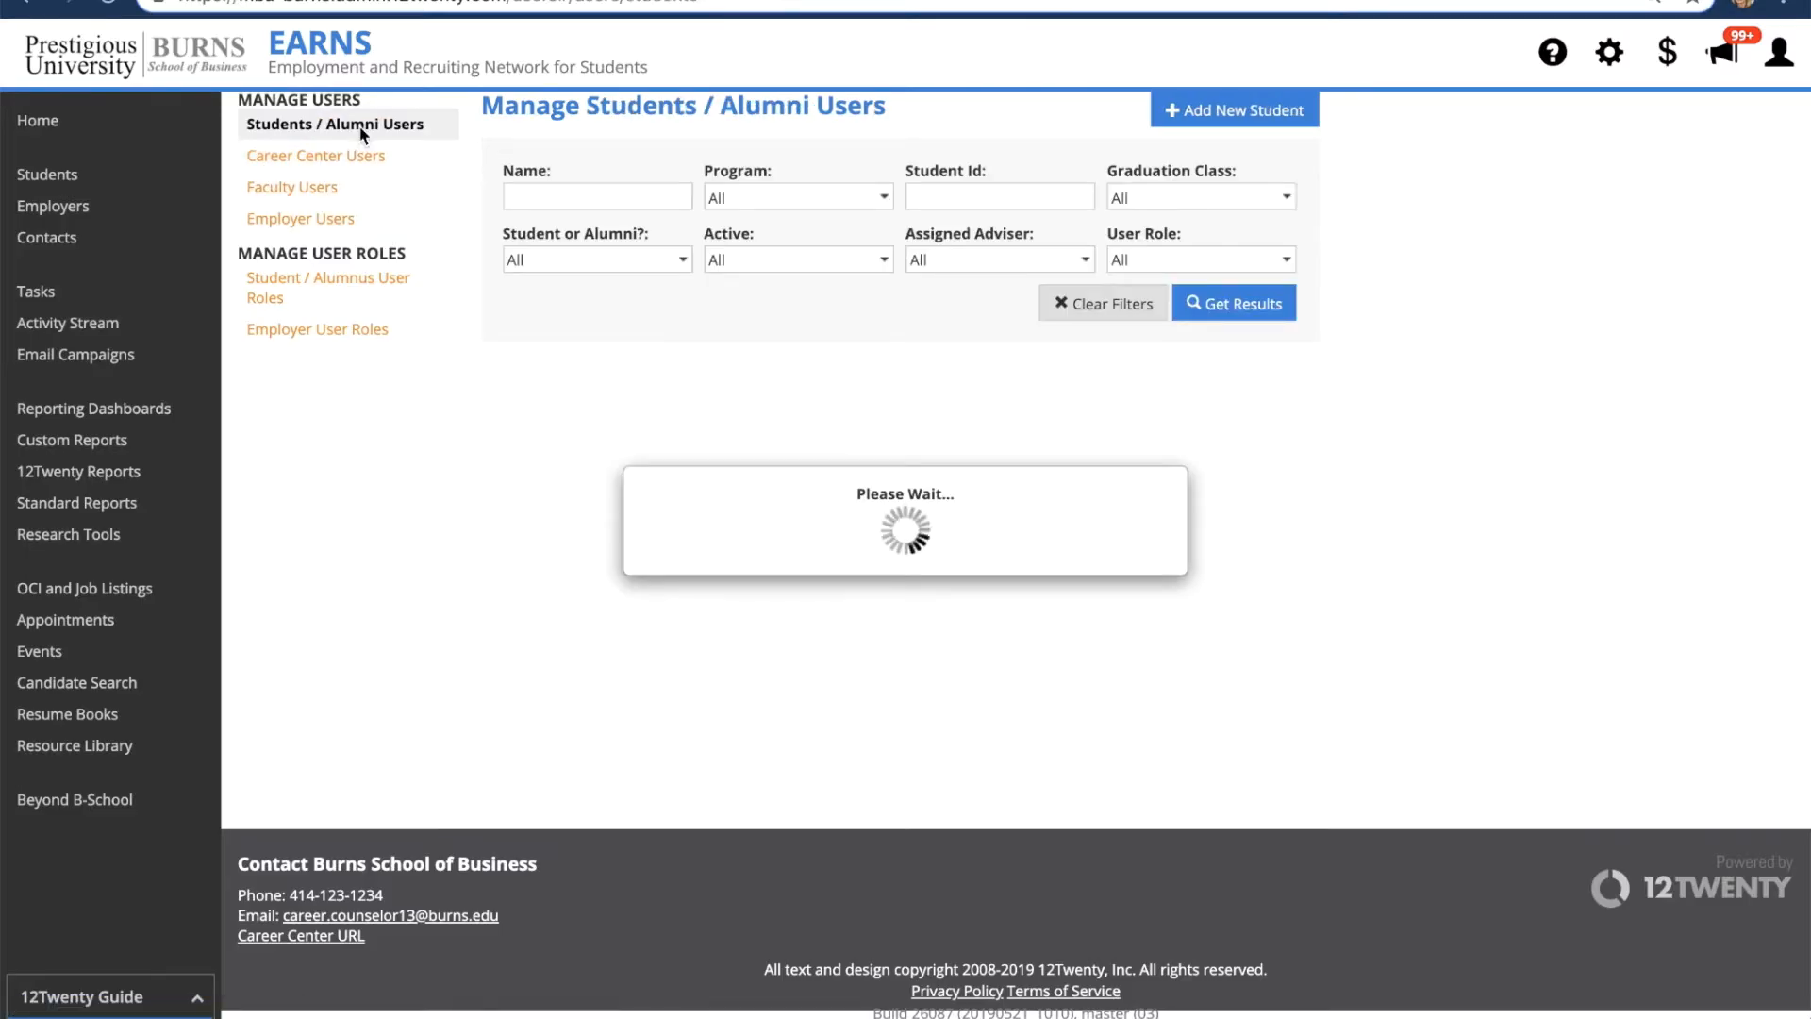
pyautogui.scroll(-1, 360, 126)
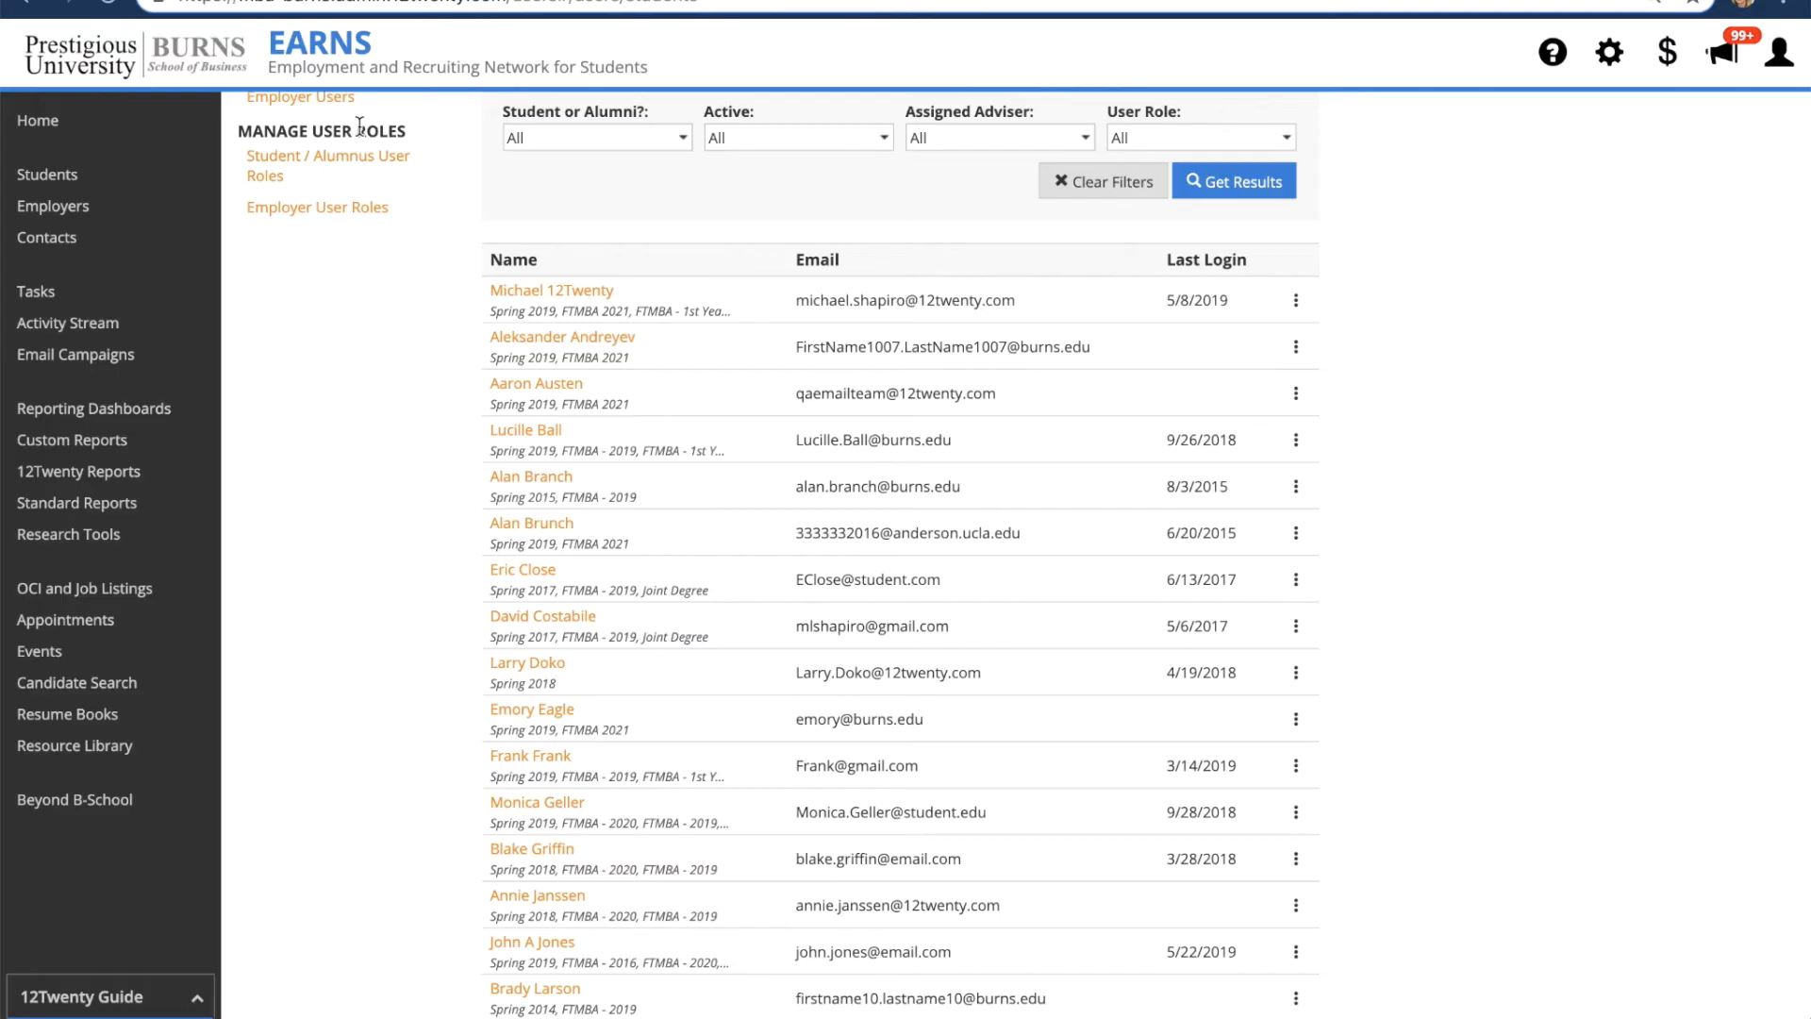
pyautogui.click(1297, 348)
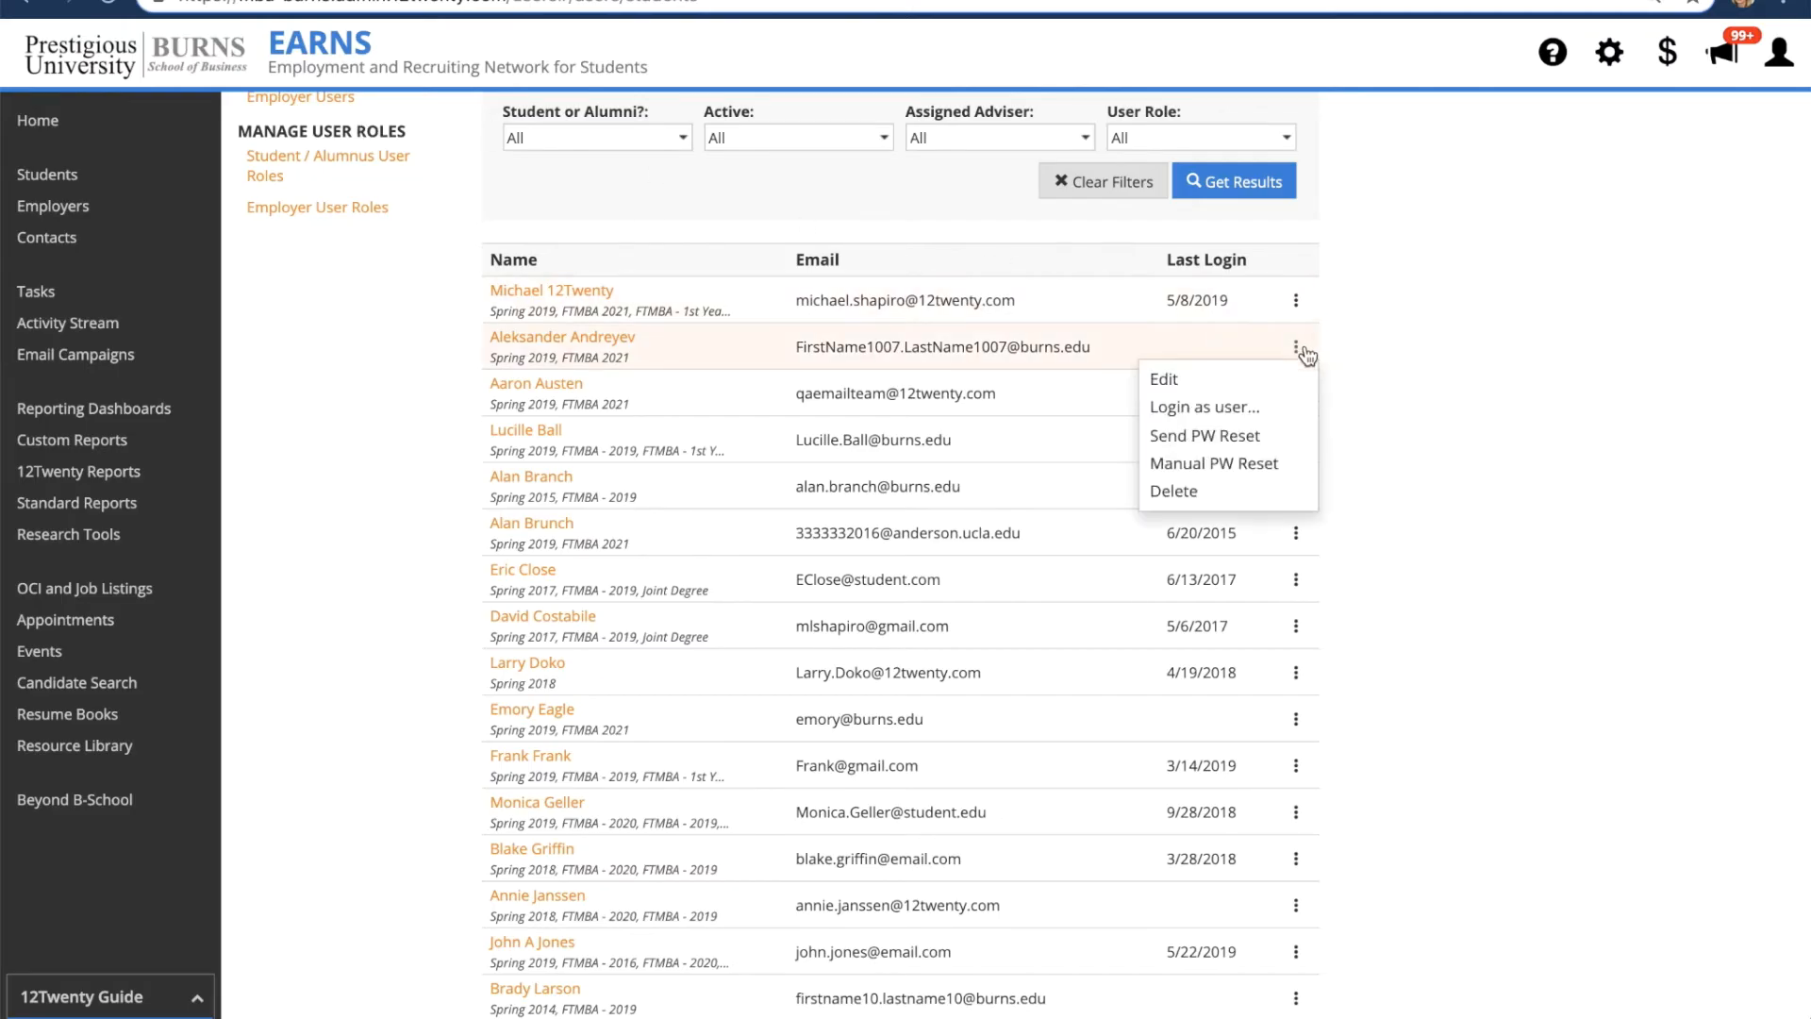
pyautogui.click(1243, 378)
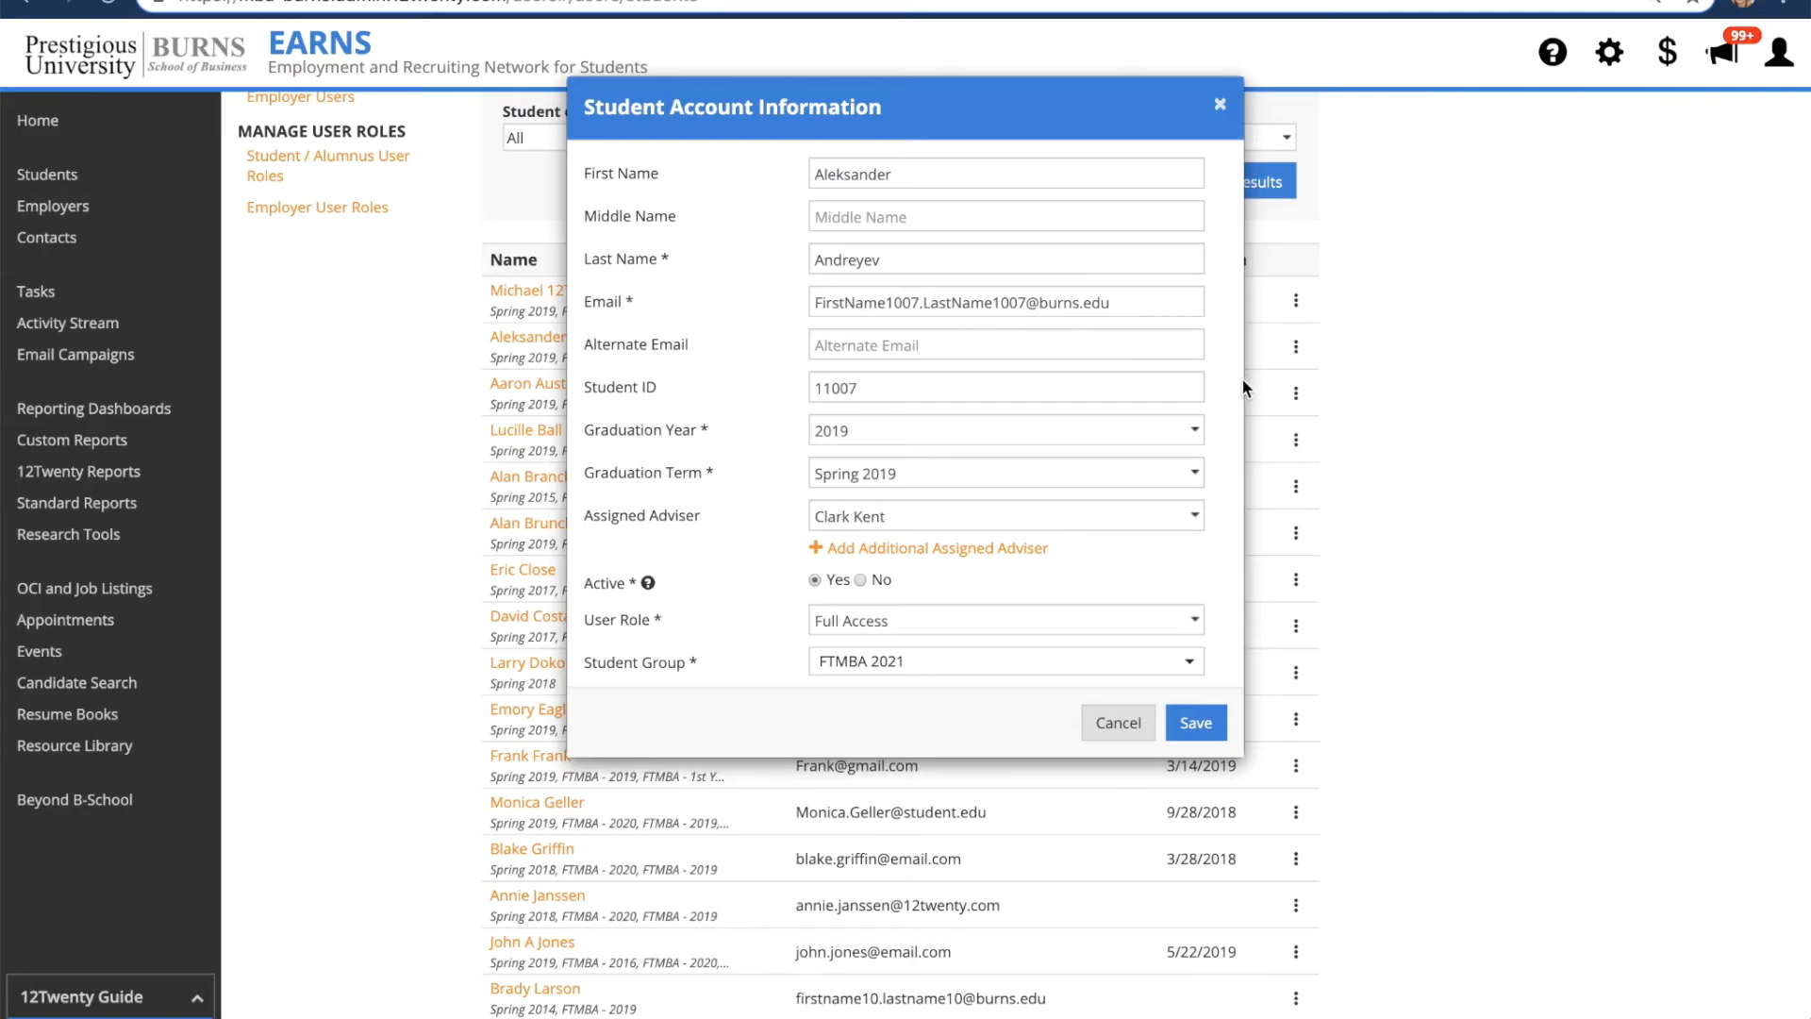
pyautogui.click(1184, 619)
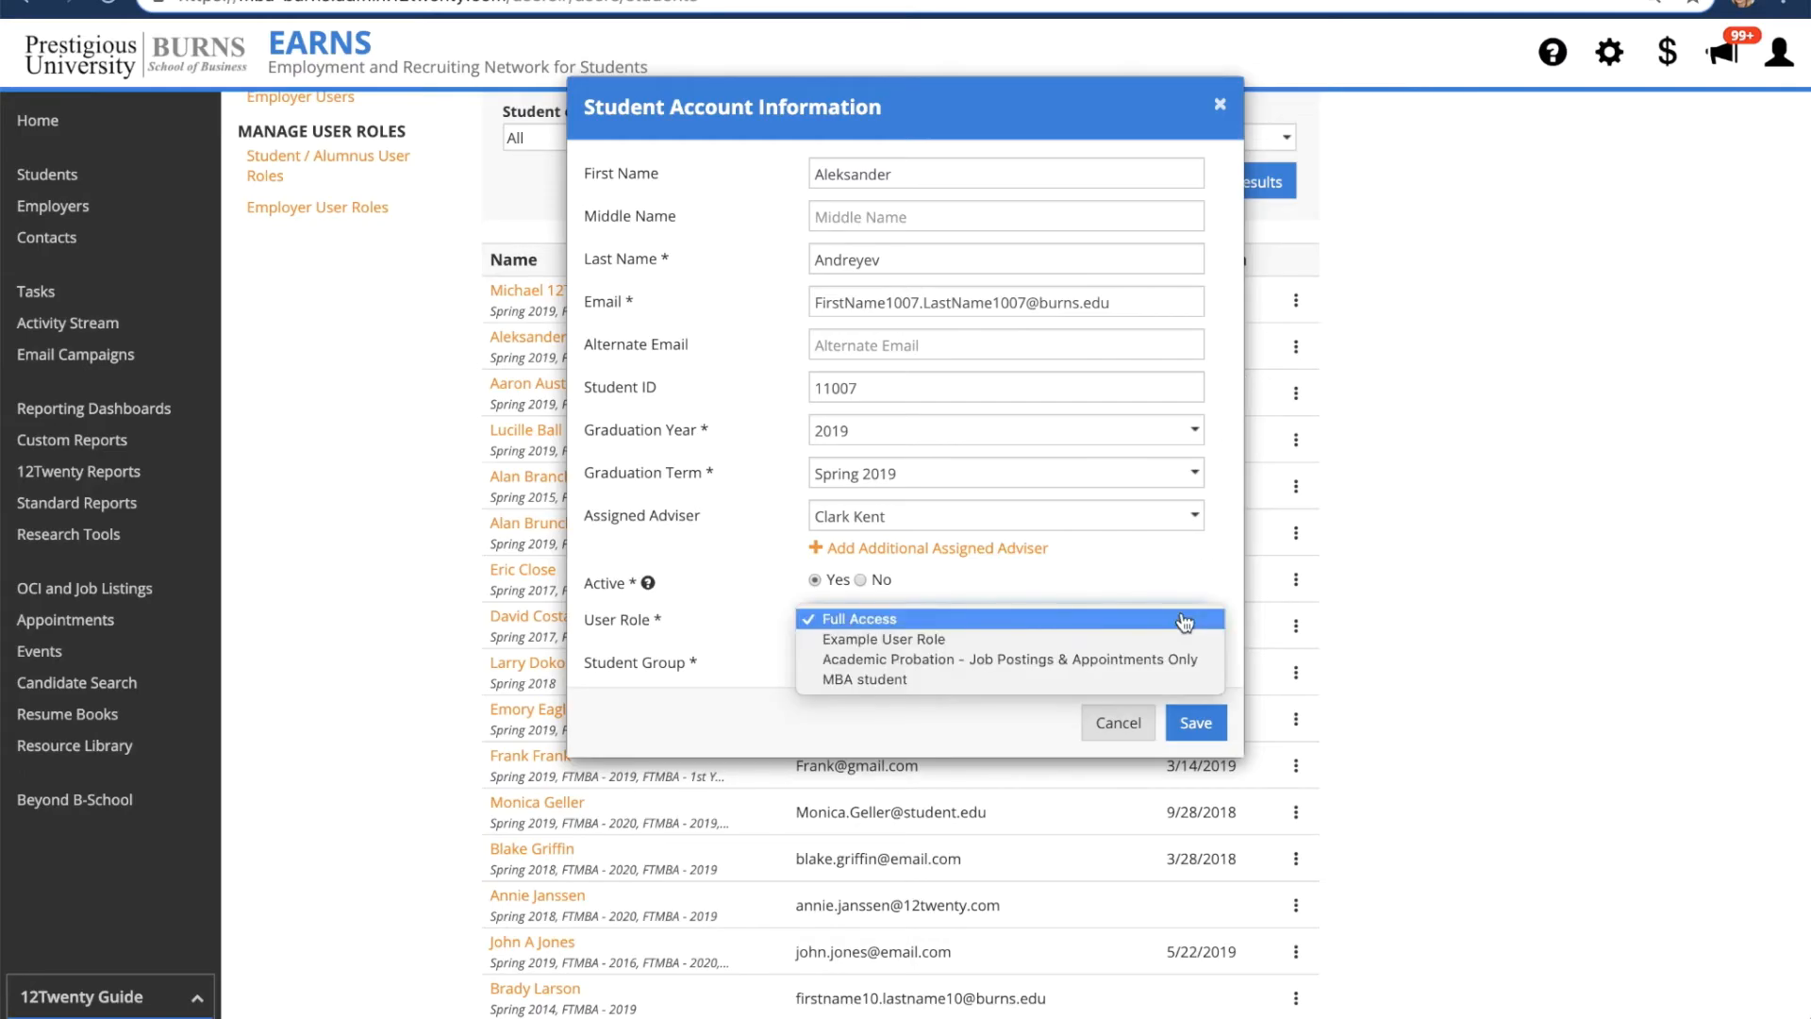
pyautogui.click(1171, 679)
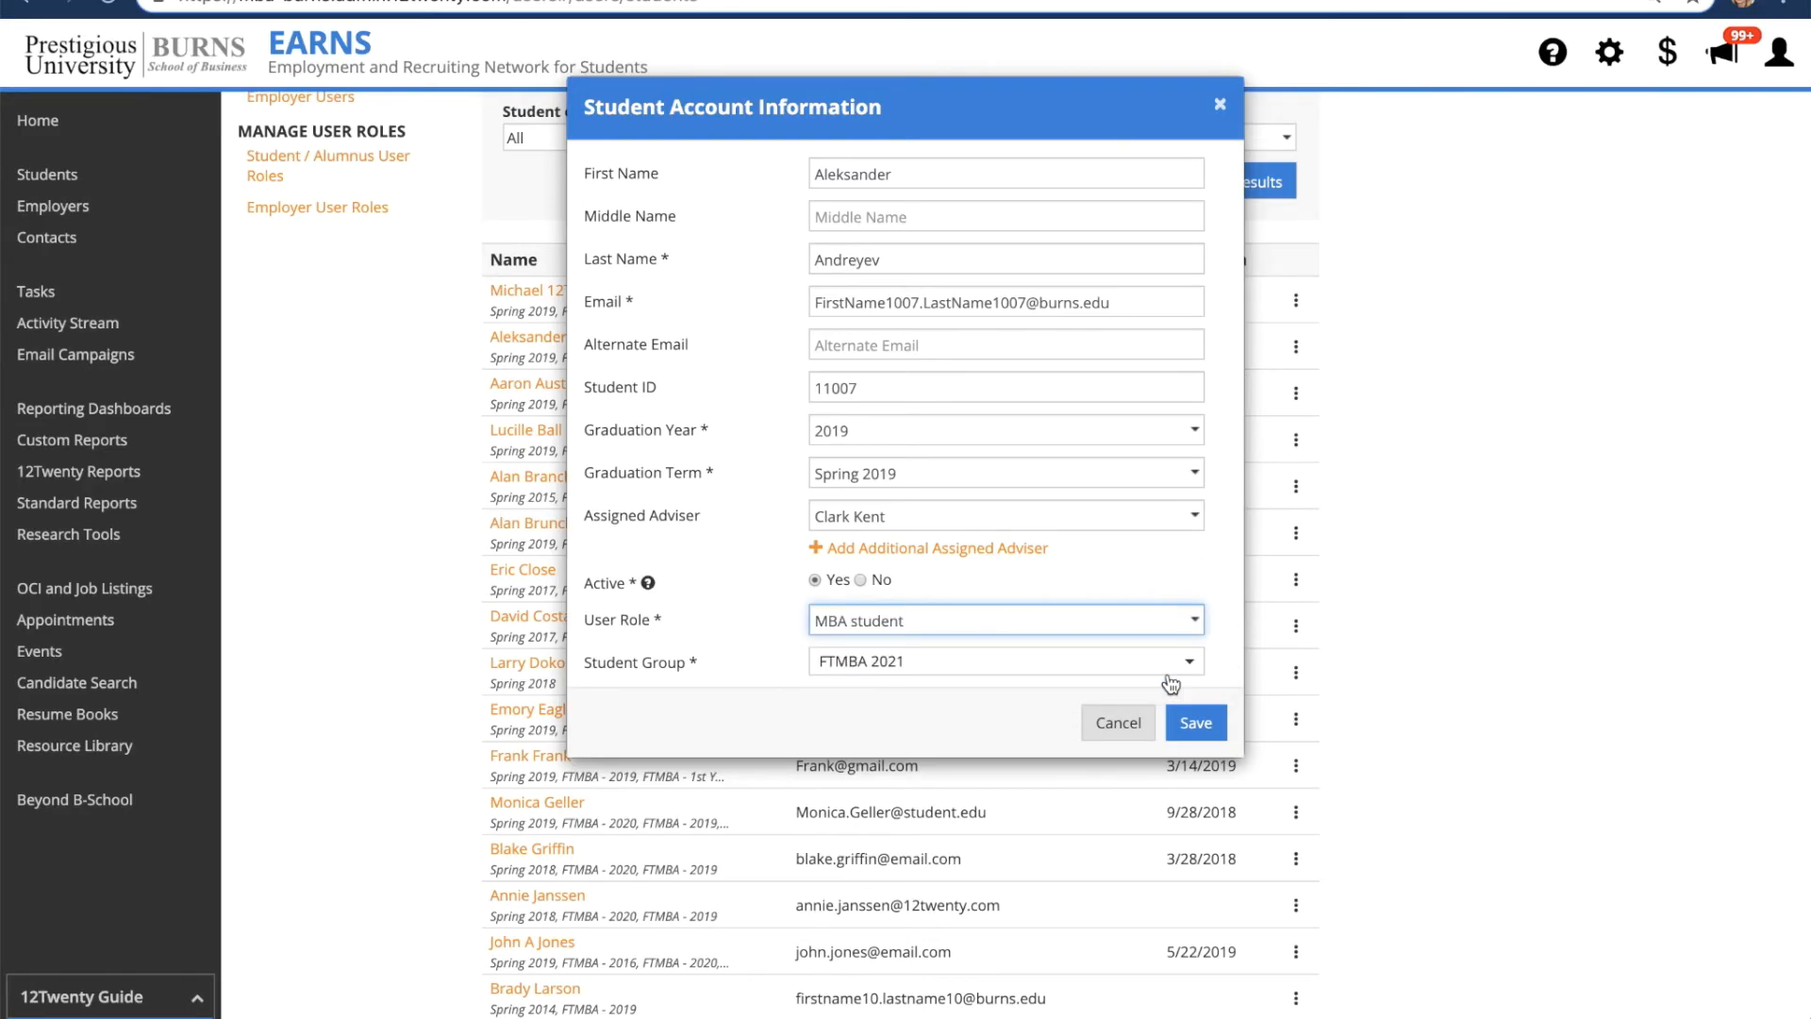
pyautogui.click(1196, 725)
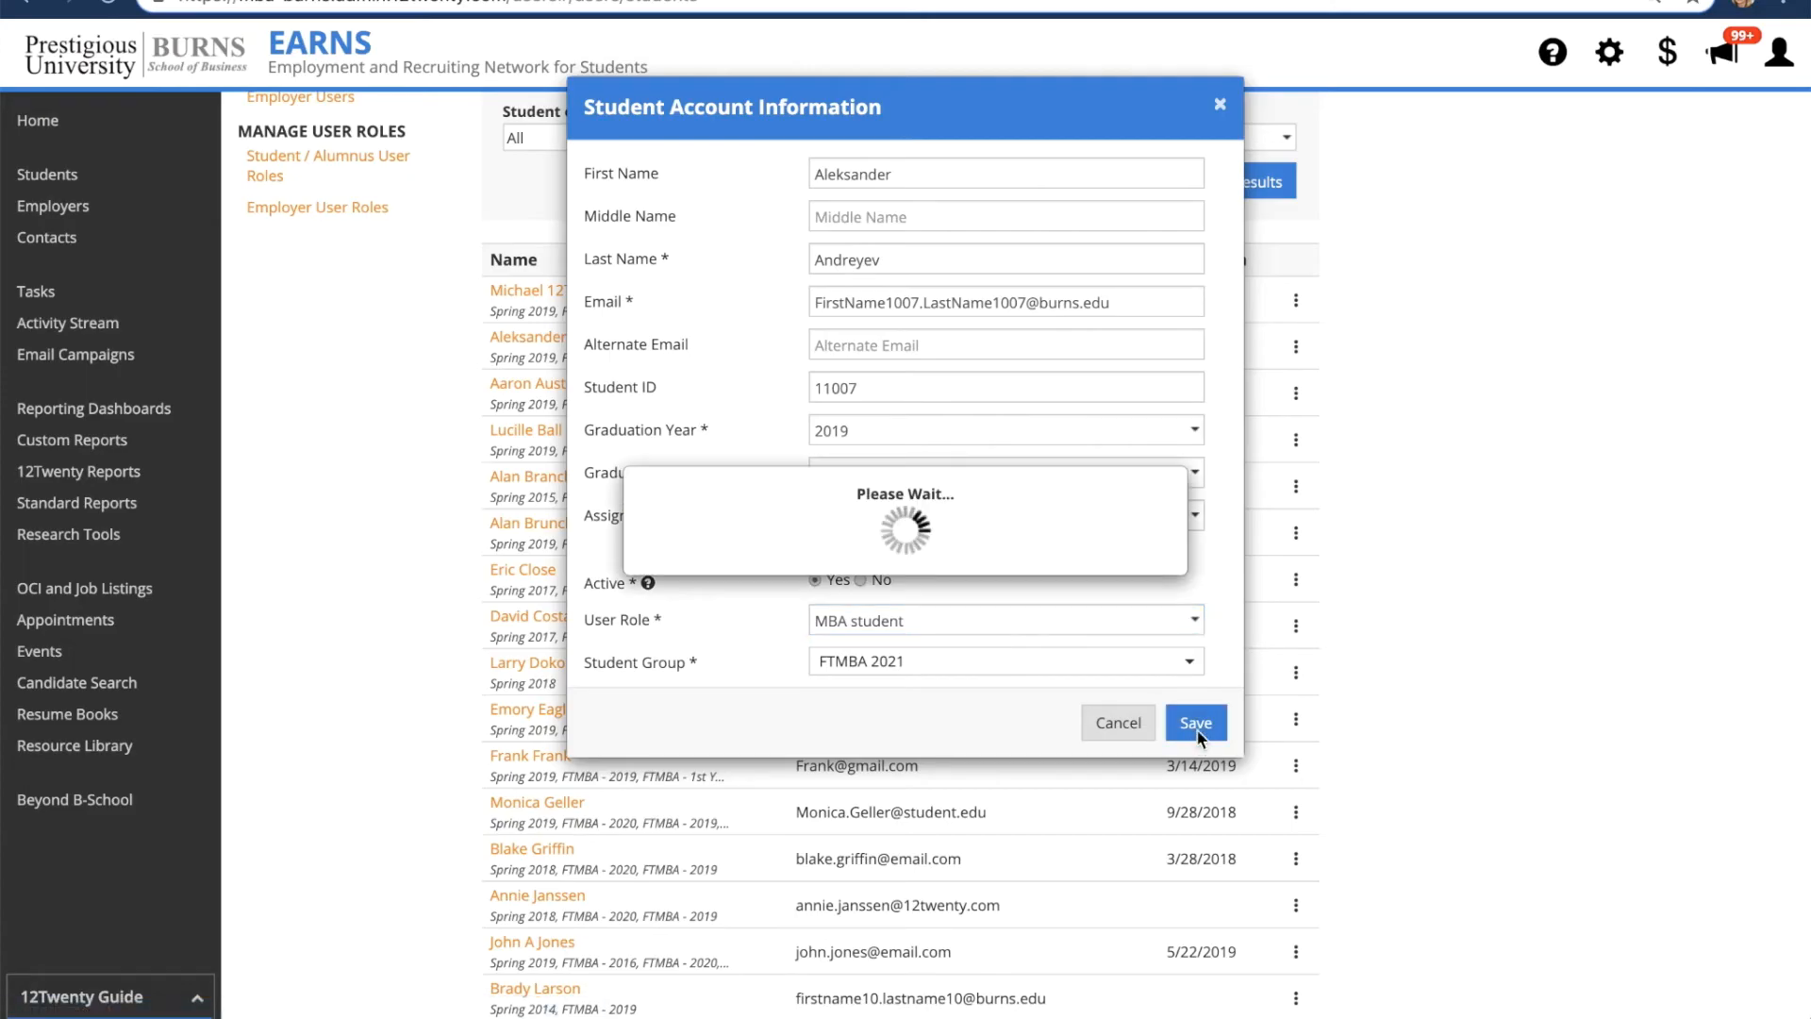
pyautogui.click(1202, 223)
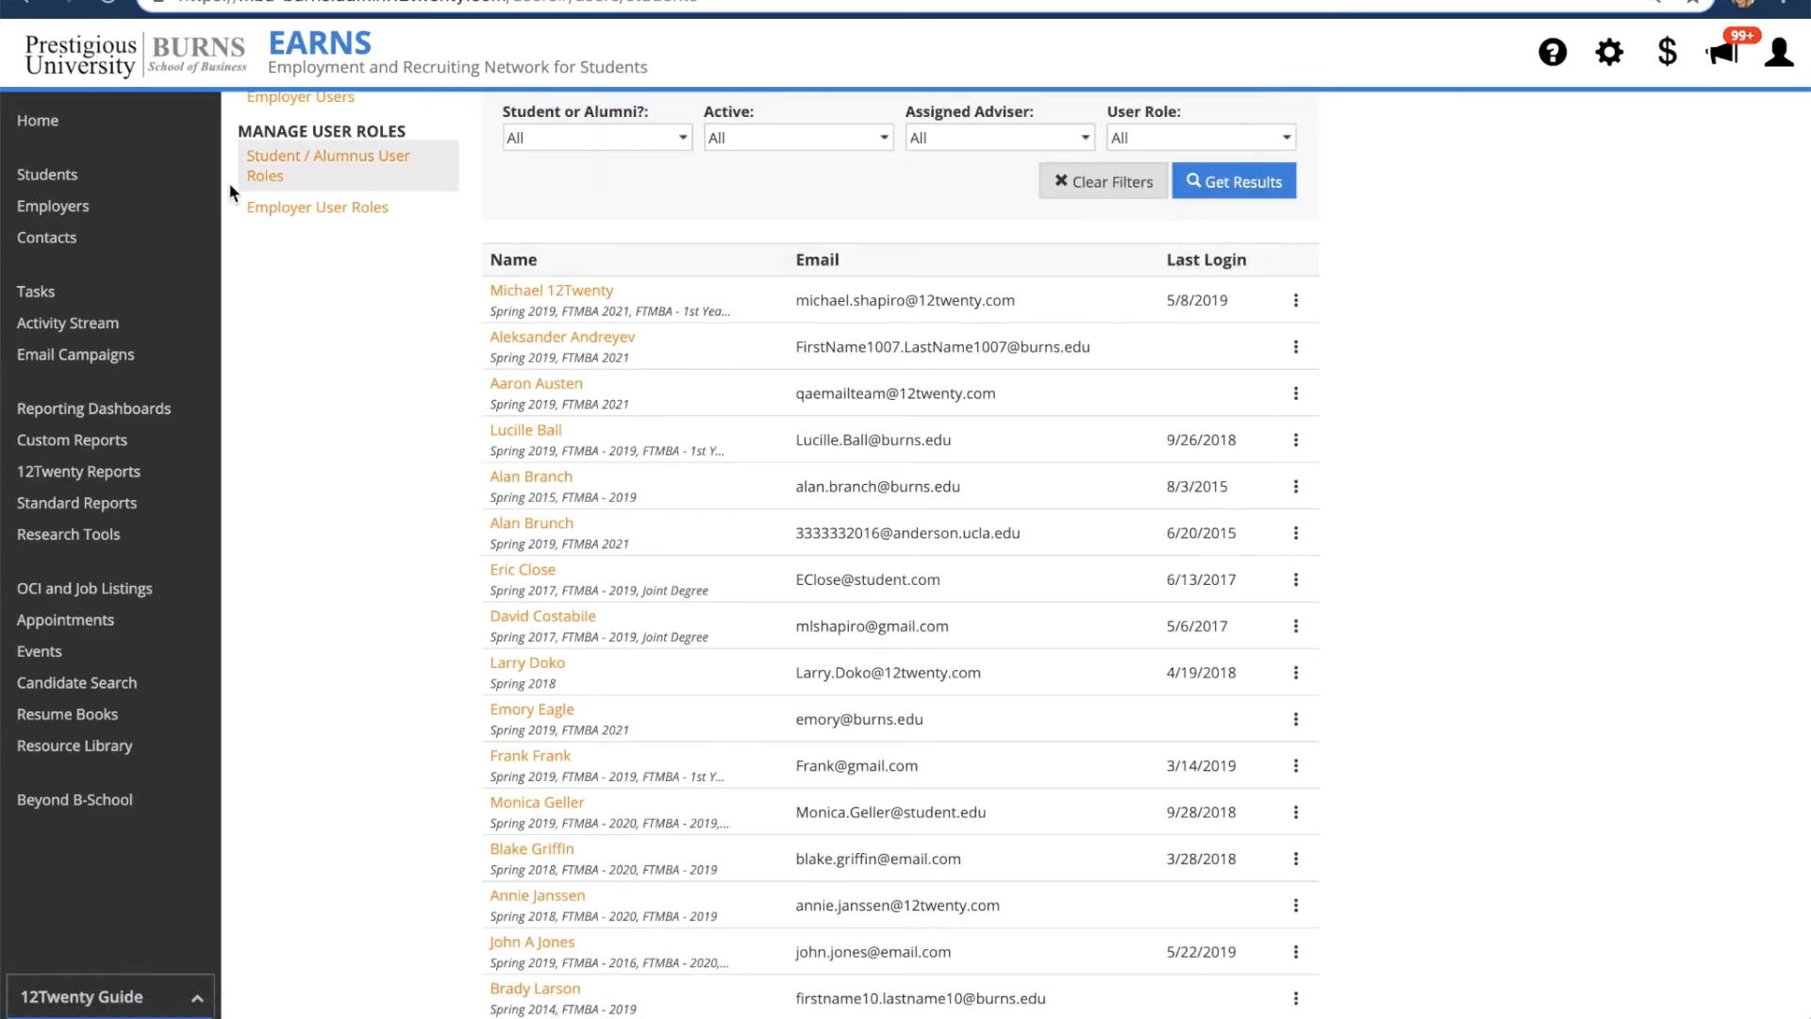
# - Open the first listed employer user's account, view the user role choices available for it, and cancel the role edit
pyautogui.click(336, 213)
pyautogui.click(321, 233)
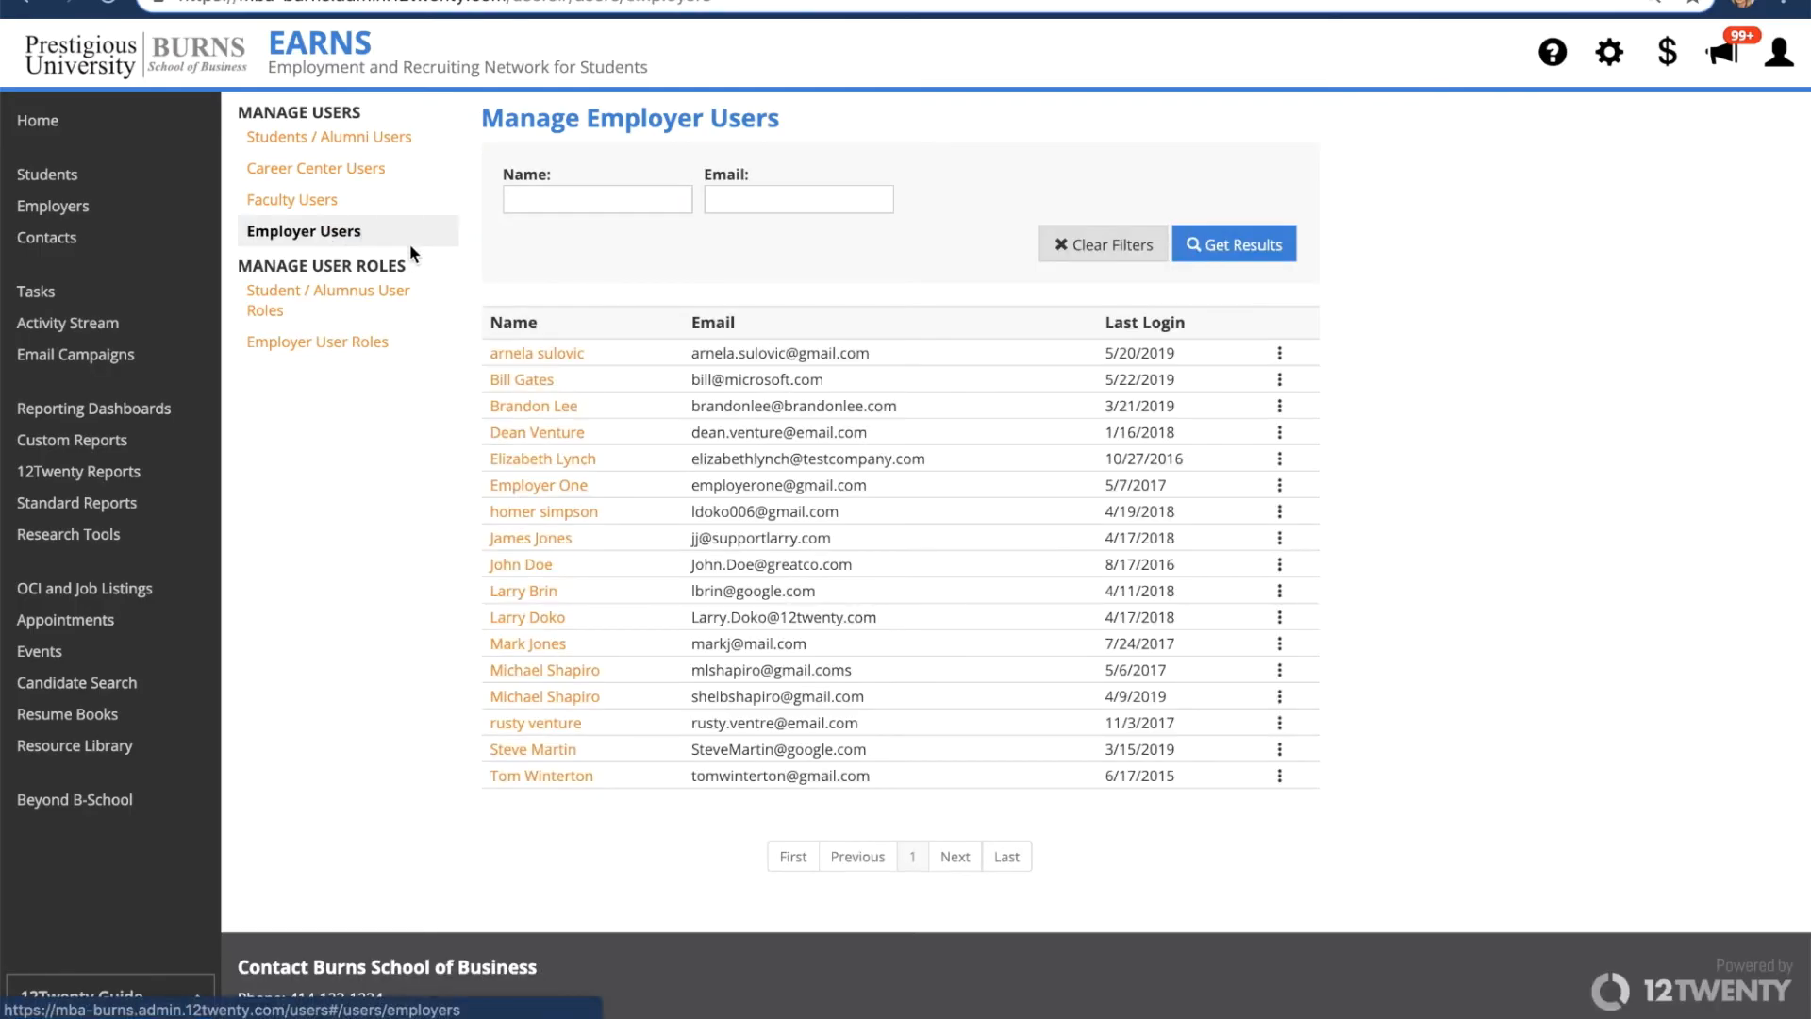
pyautogui.click(524, 357)
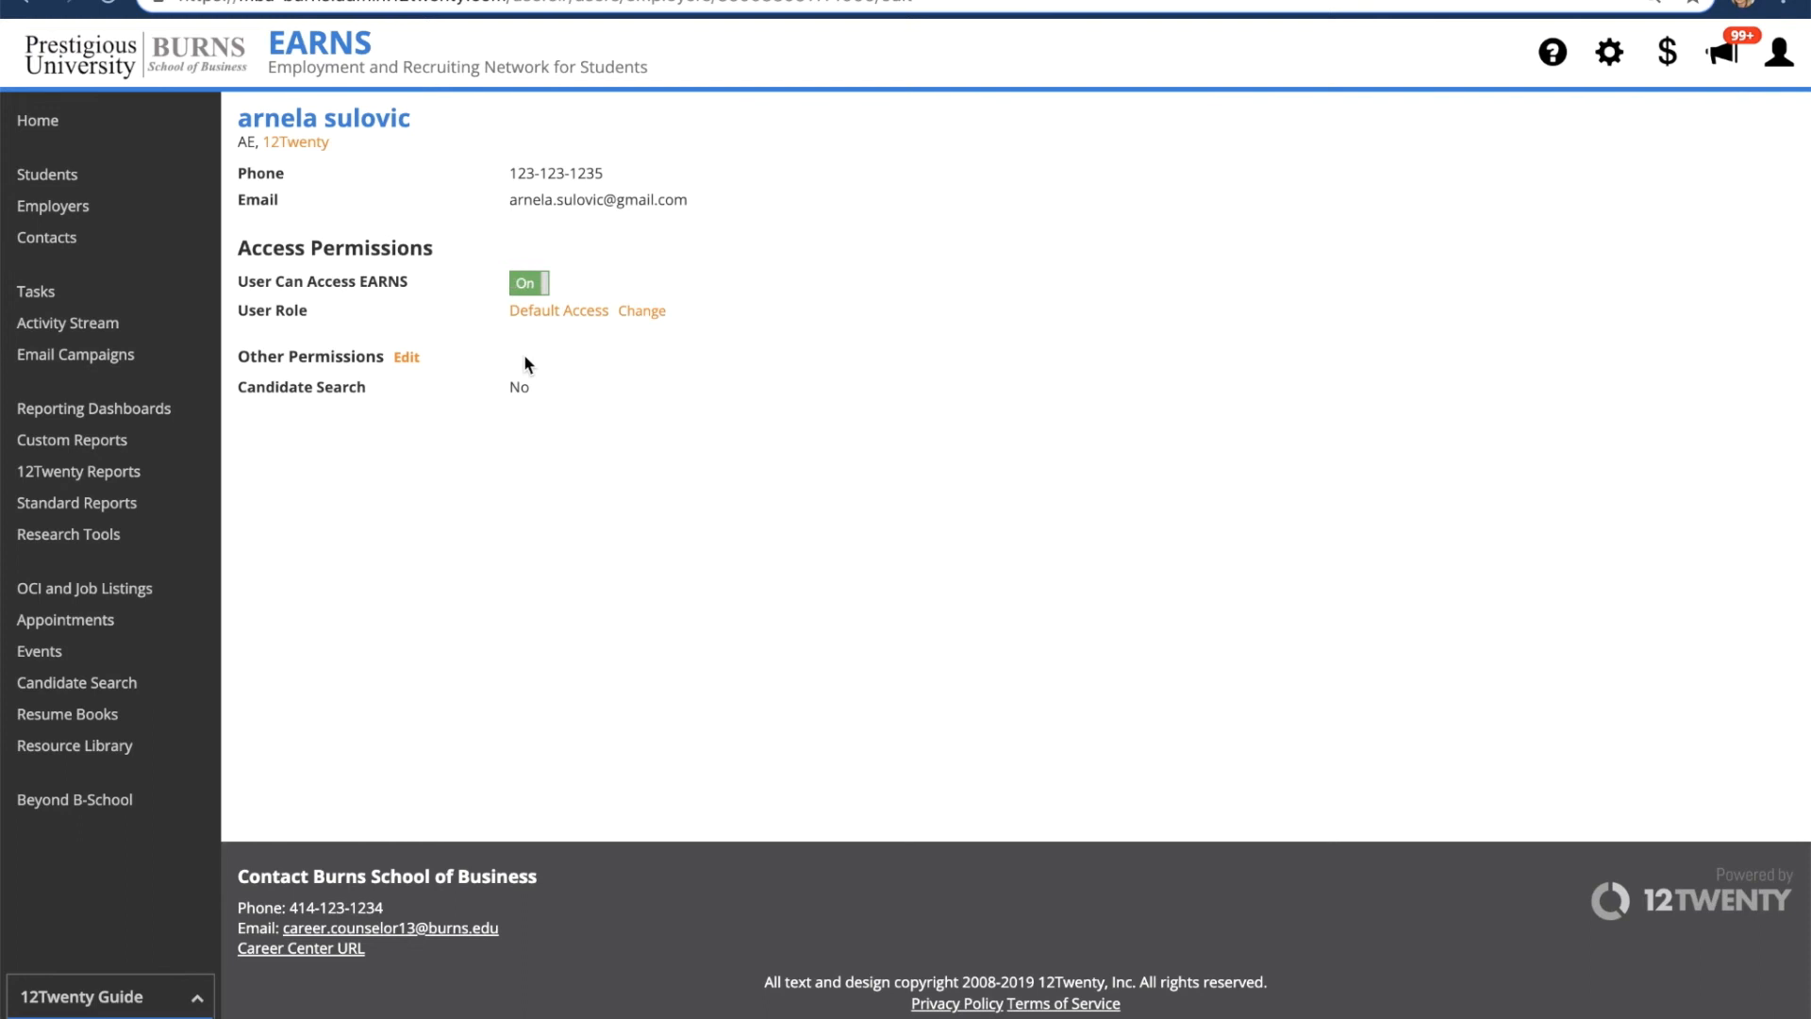
pyautogui.click(644, 313)
pyautogui.click(731, 200)
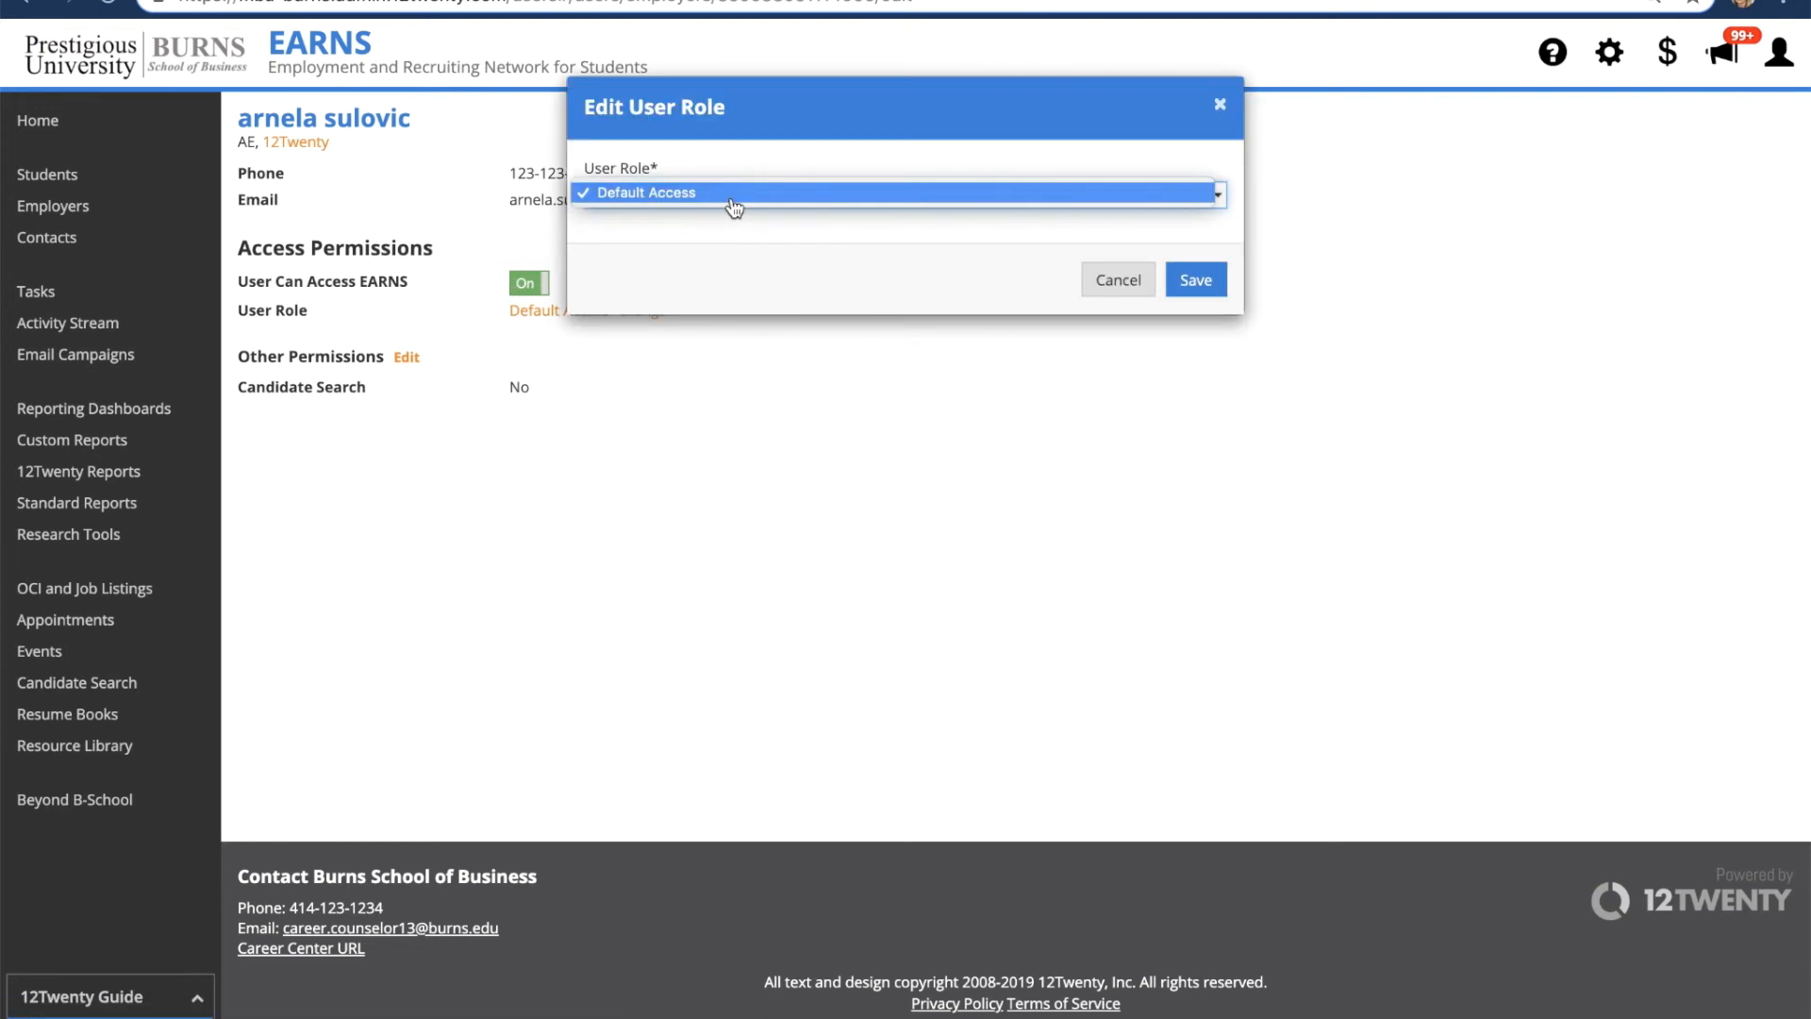
pyautogui.click(734, 200)
pyautogui.click(1113, 281)
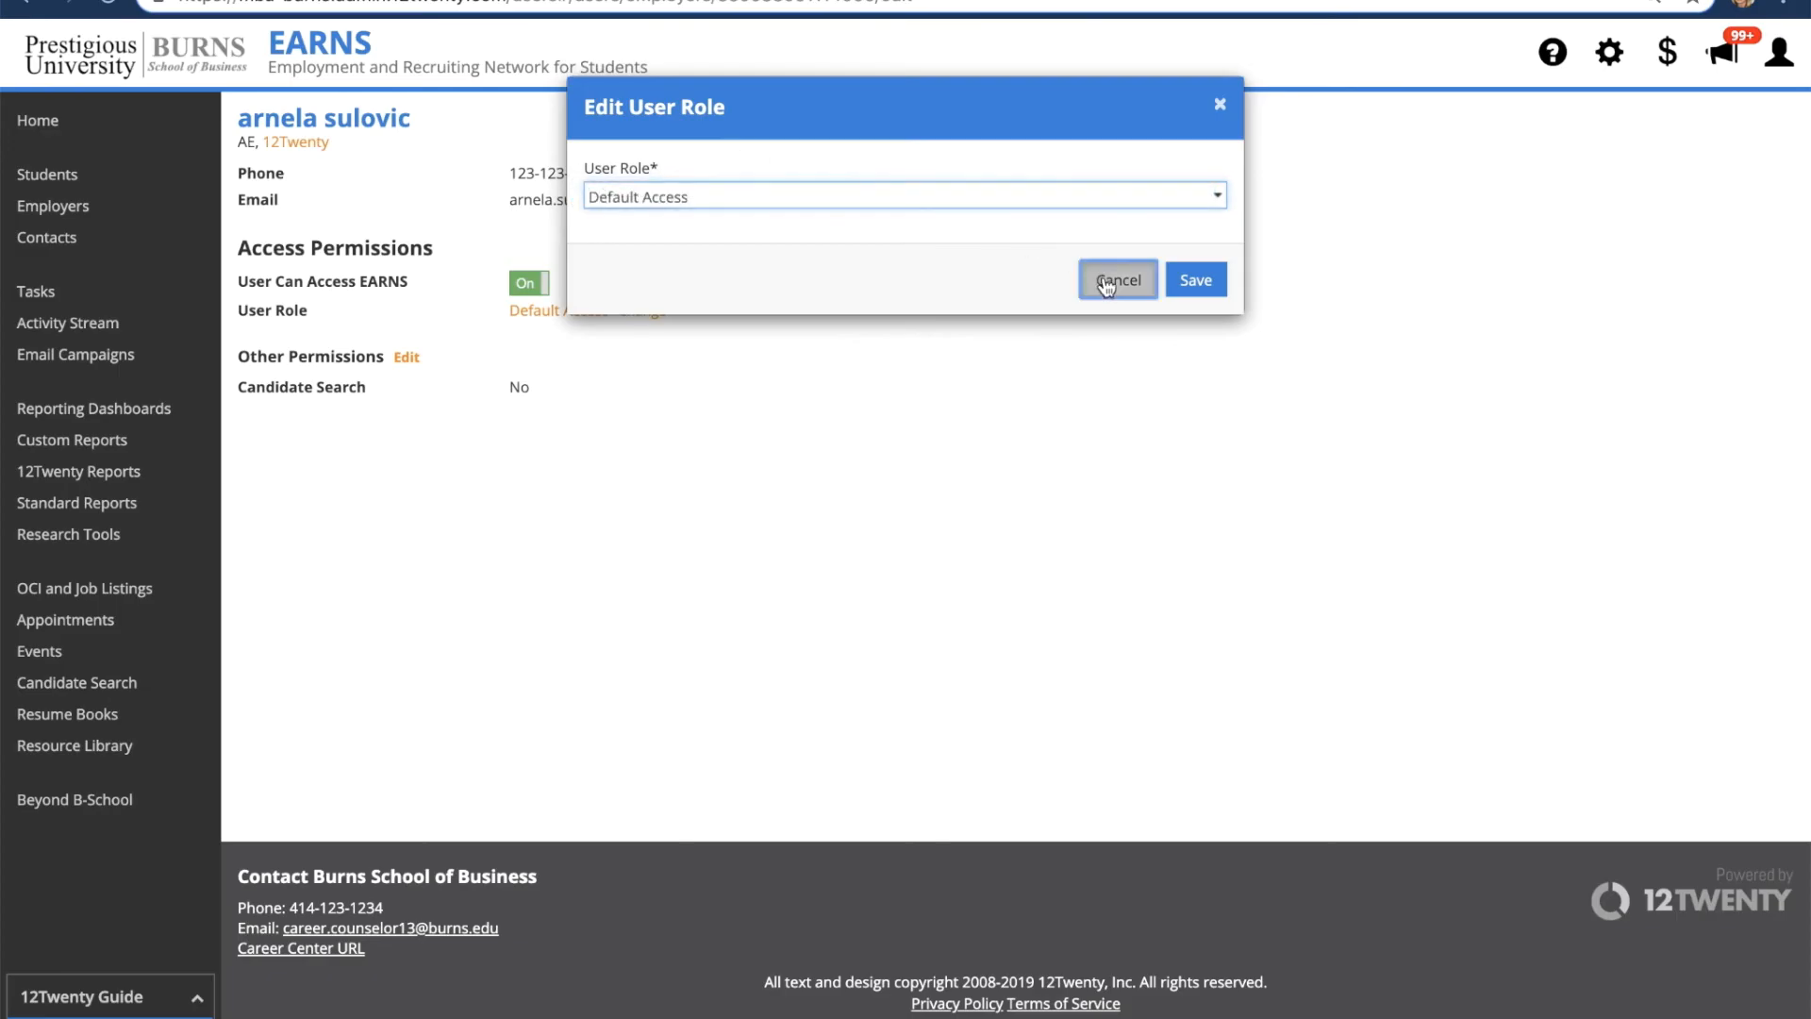